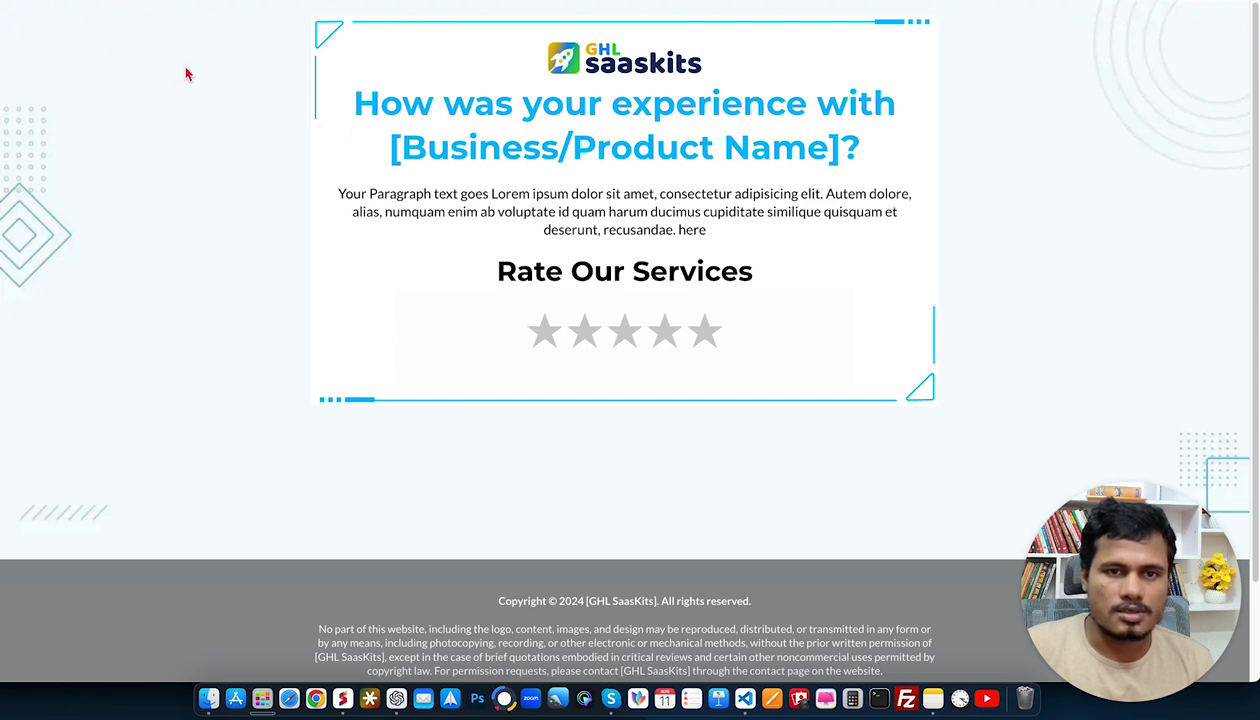
- Reload the review page and examine the placeholder paragraph beneath its headline
{"action": "key", "text": "super+r"}
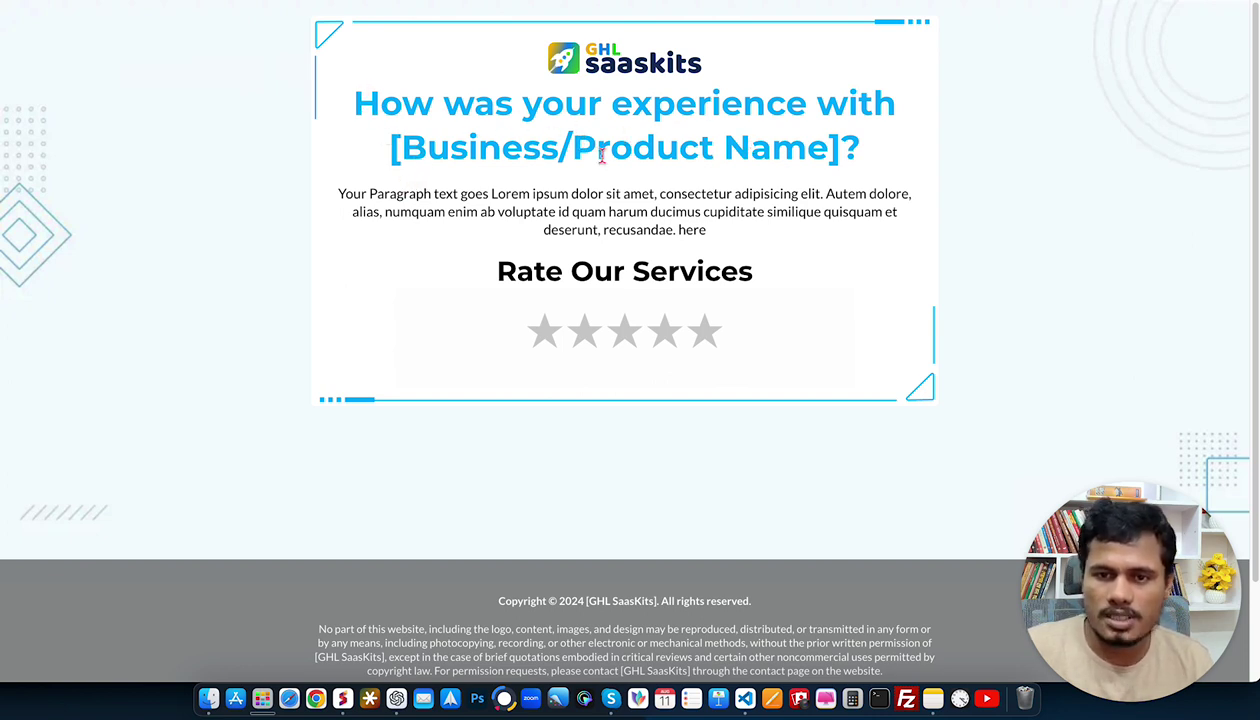
{"action": "left_click_drag", "start_coordinate": [340, 191], "coordinate": [722, 232]}
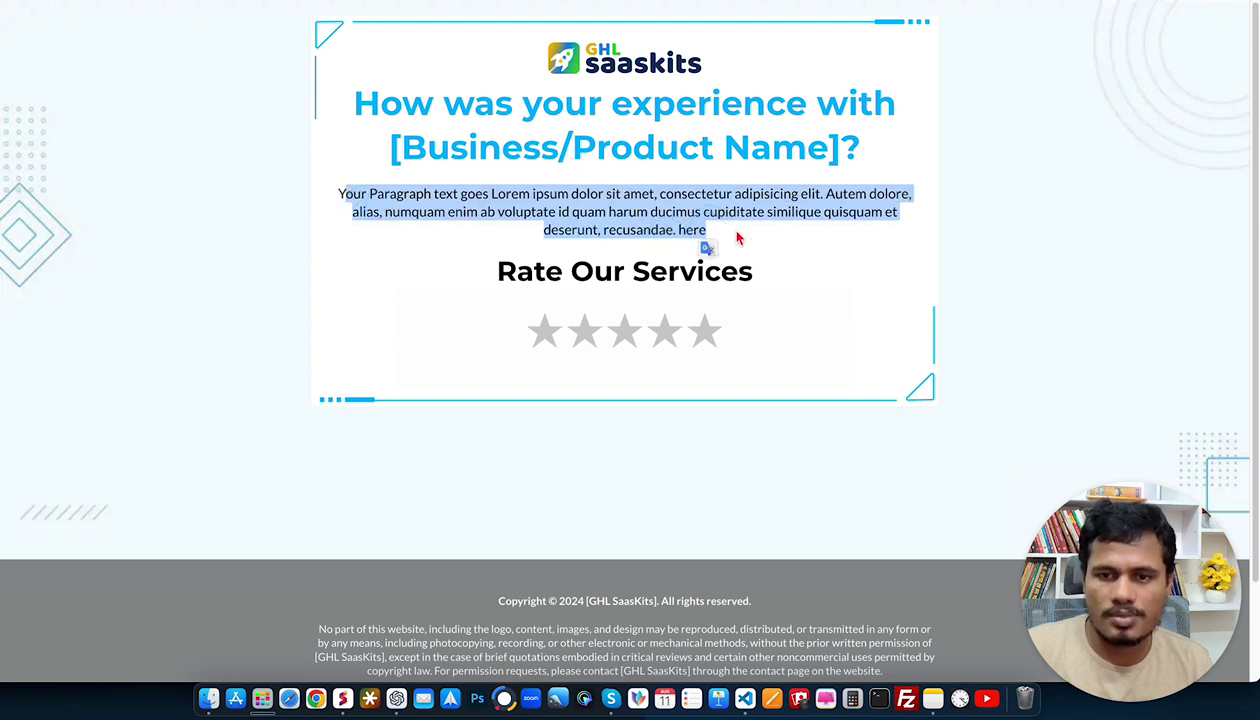
{"action": "left_click", "coordinate": [606, 211]}
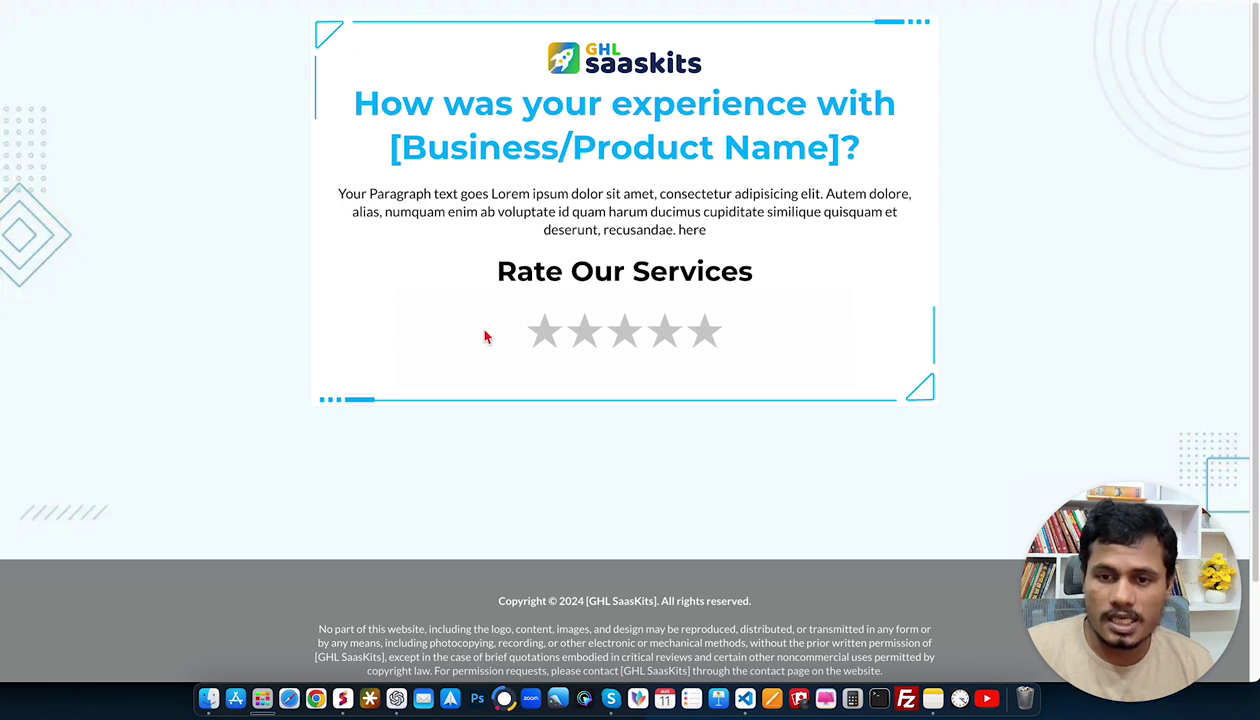
- Test one-, two- and three-star ratings on the review page and examine the negative feedback form
{"action": "left_click", "coordinate": [541, 334]}
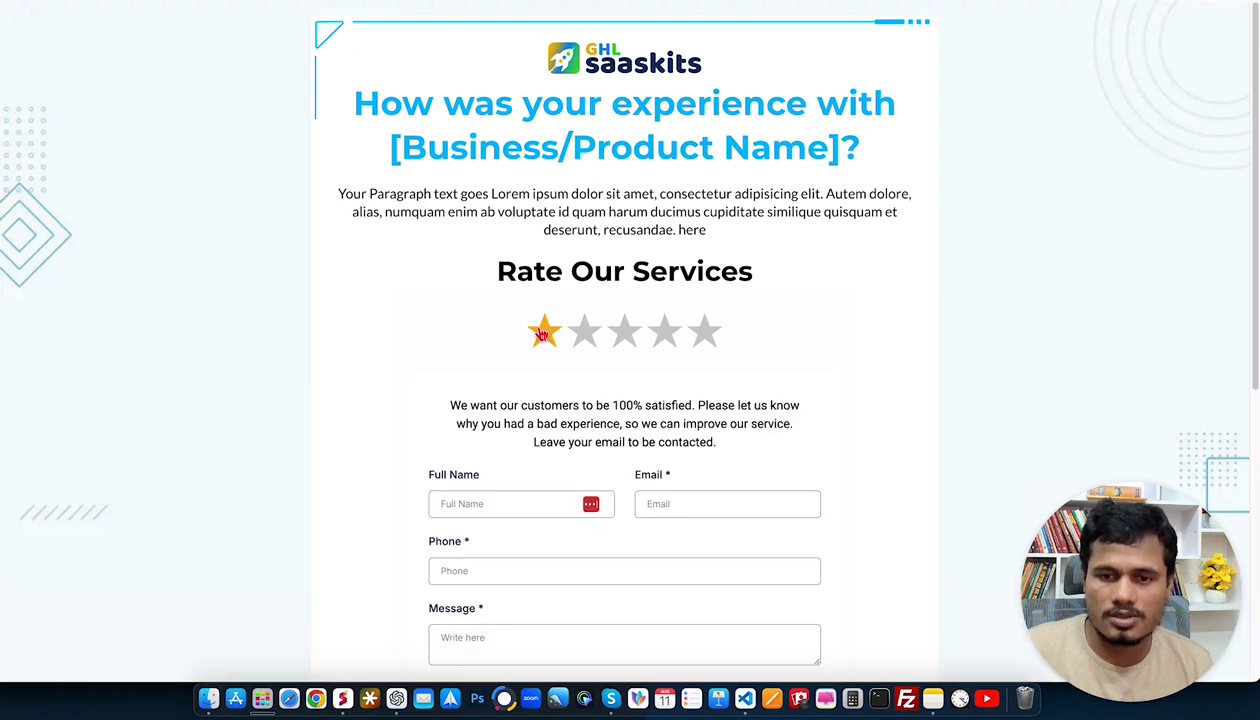
{"action": "scroll", "coordinate": [506, 323], "scroll_direction": "down", "scroll_amount": 2}
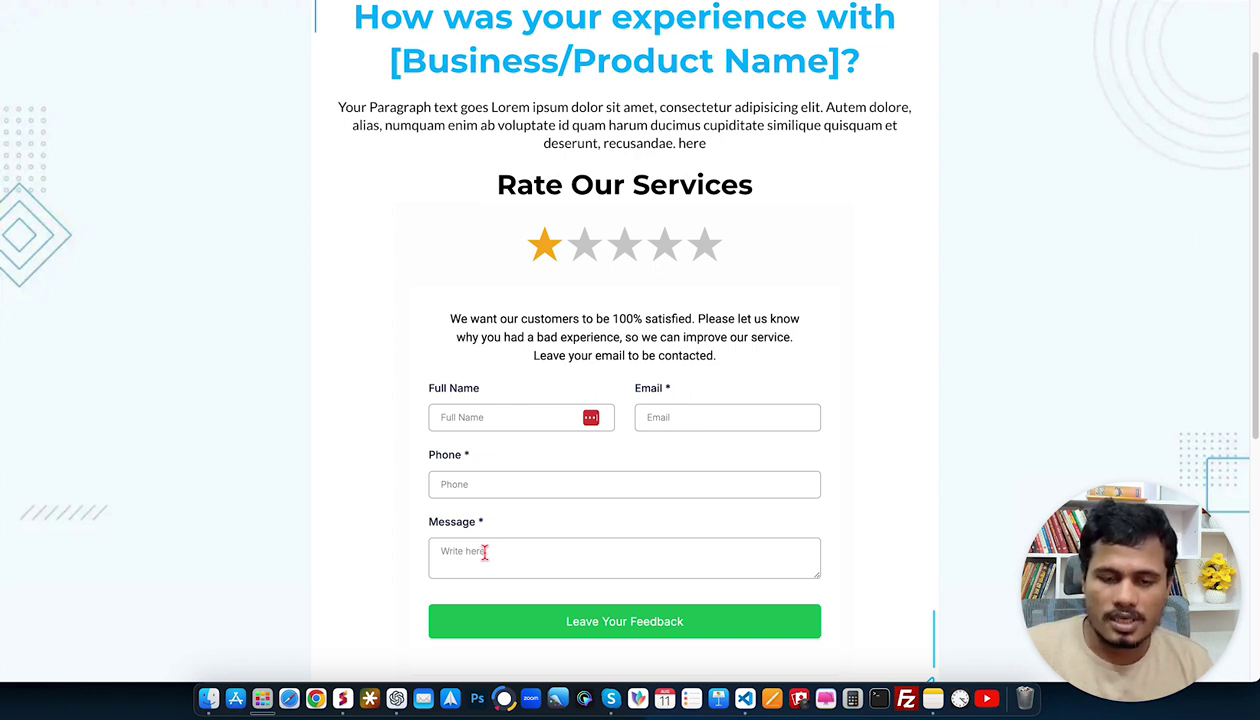
{"action": "left_click", "coordinate": [572, 260]}
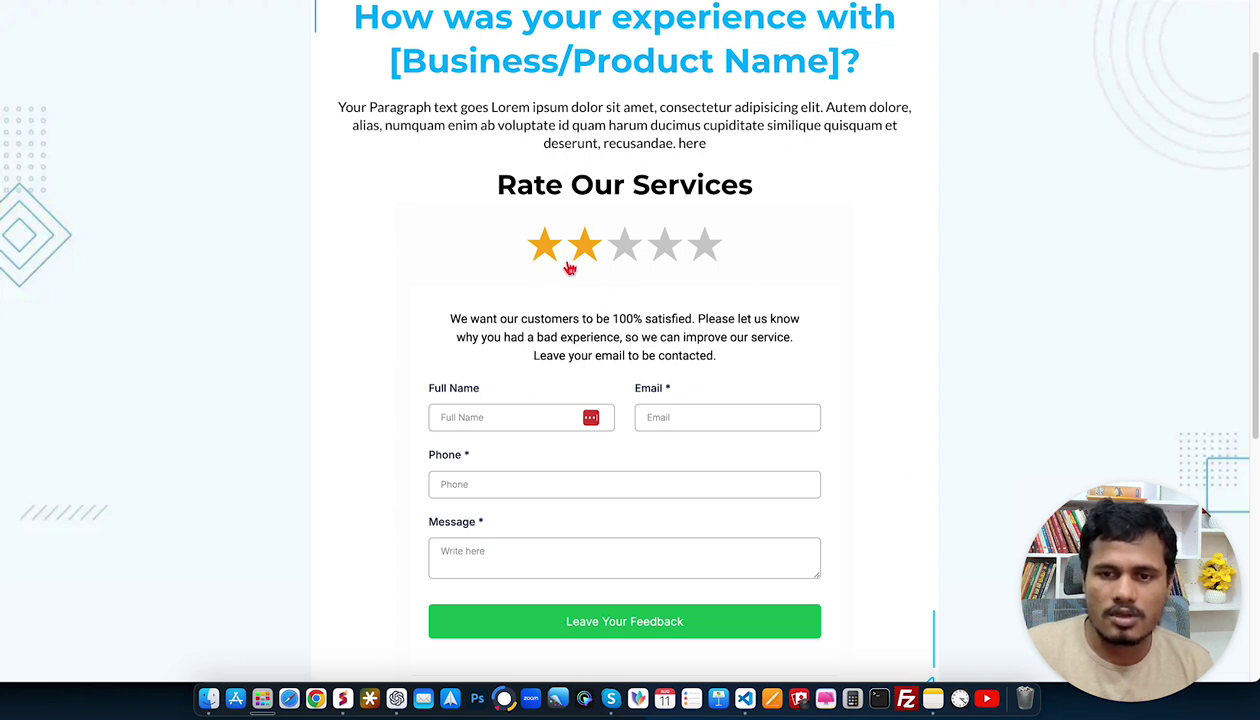
{"action": "left_click", "coordinate": [622, 248]}
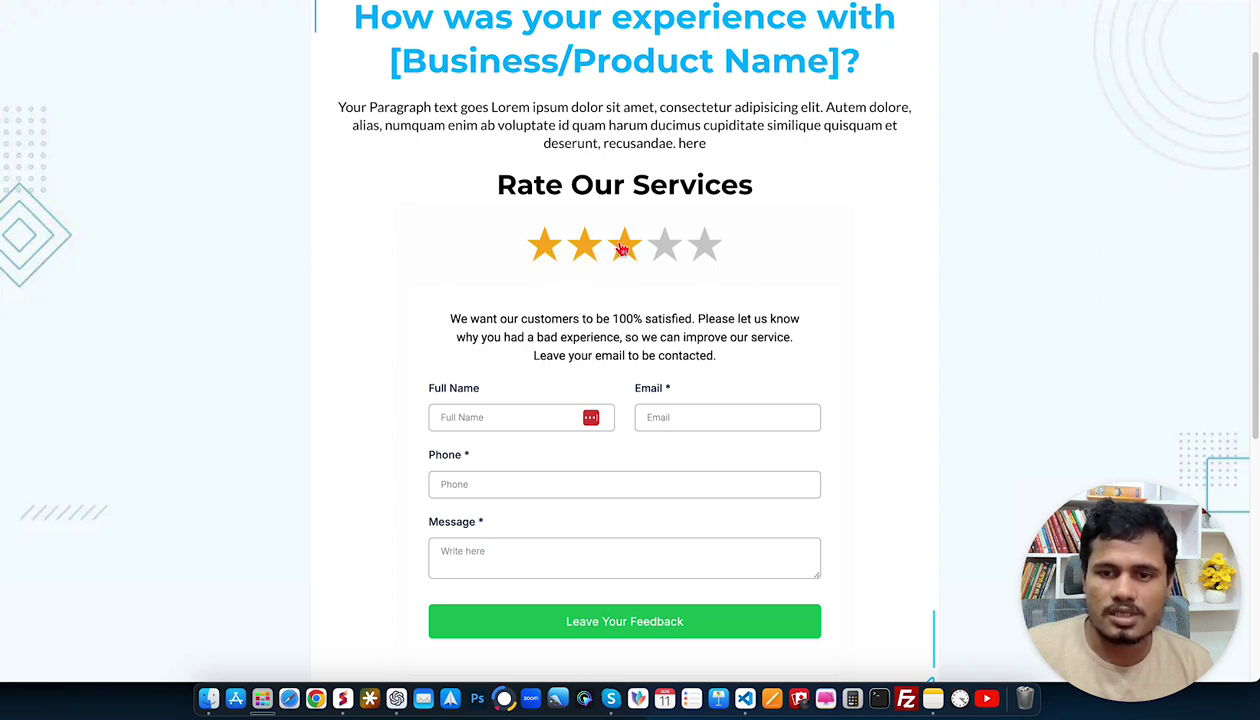
{"action": "left_click", "coordinate": [545, 250]}
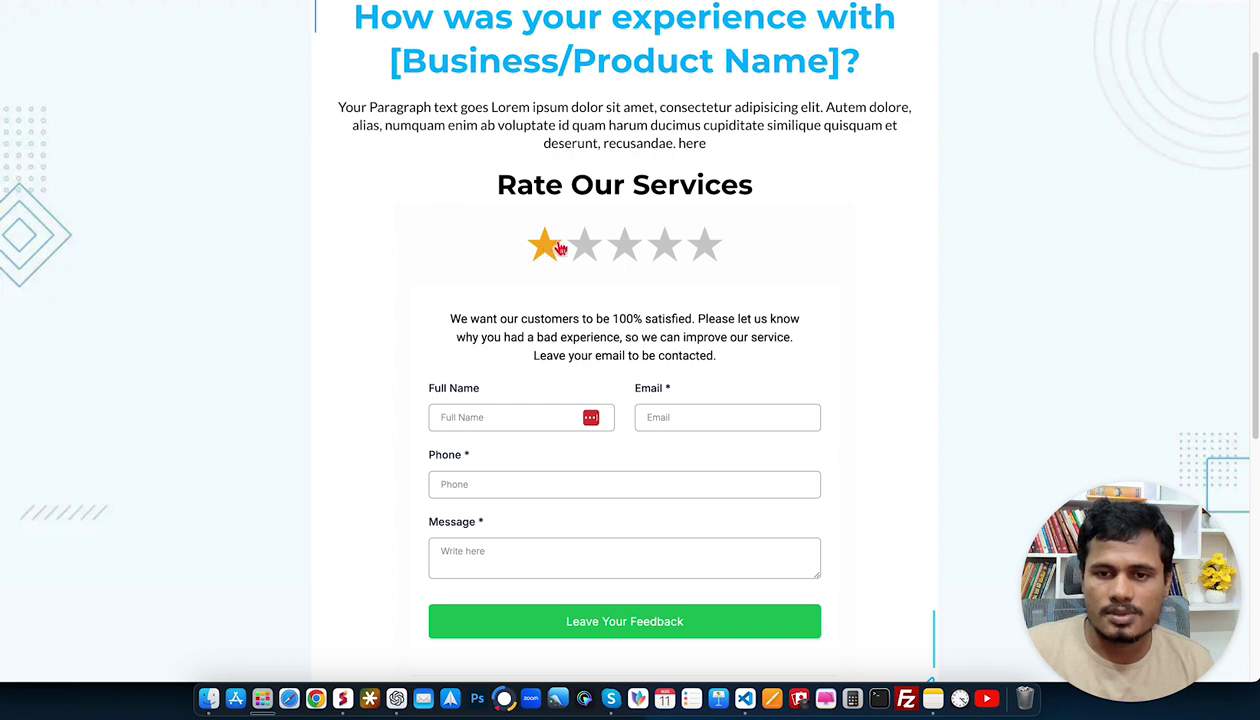
{"action": "left_click", "coordinate": [624, 247]}
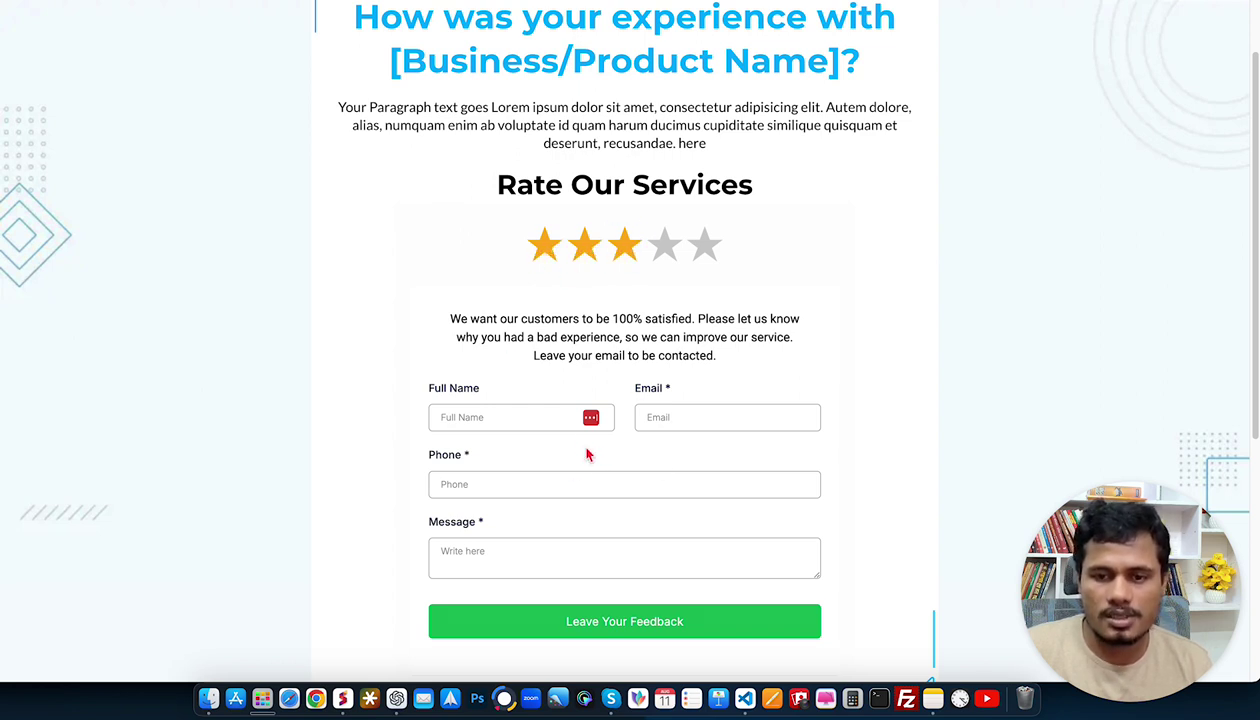
{"action": "scroll", "coordinate": [521, 430], "scroll_direction": "down", "scroll_amount": 1}
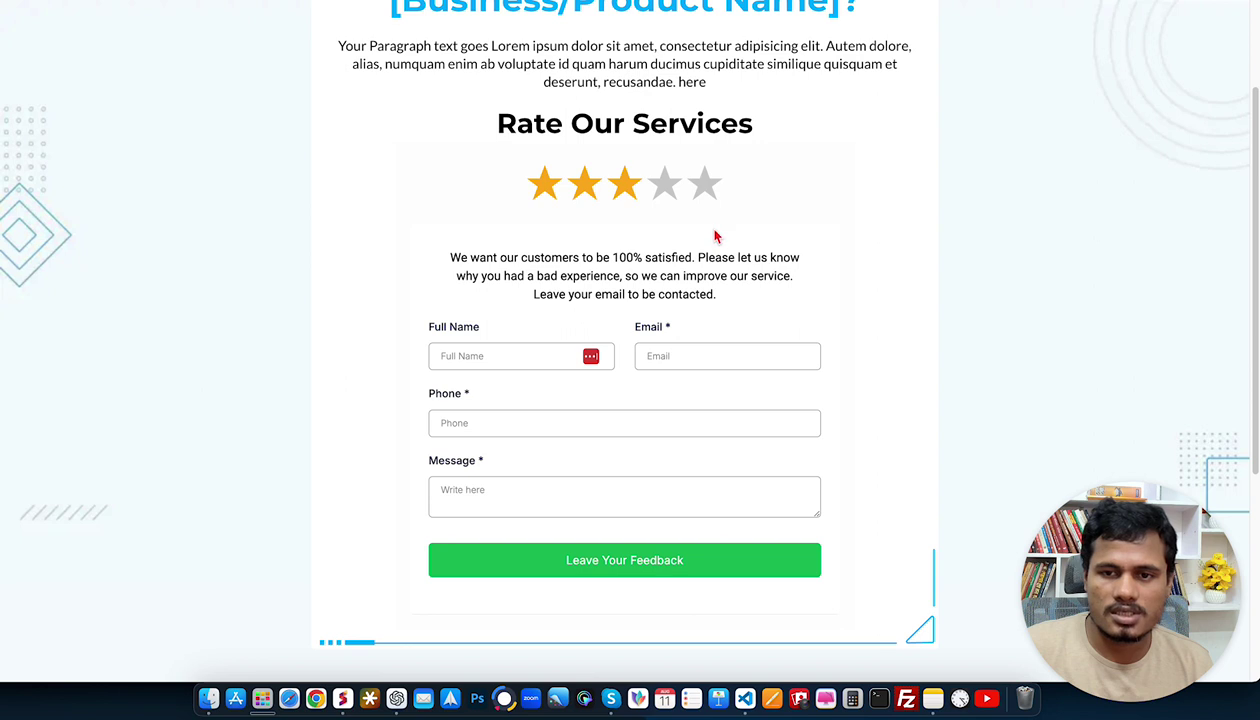
- Rate the service five stars and look through the review platform links, trying the Google one
{"action": "left_click", "coordinate": [666, 192]}
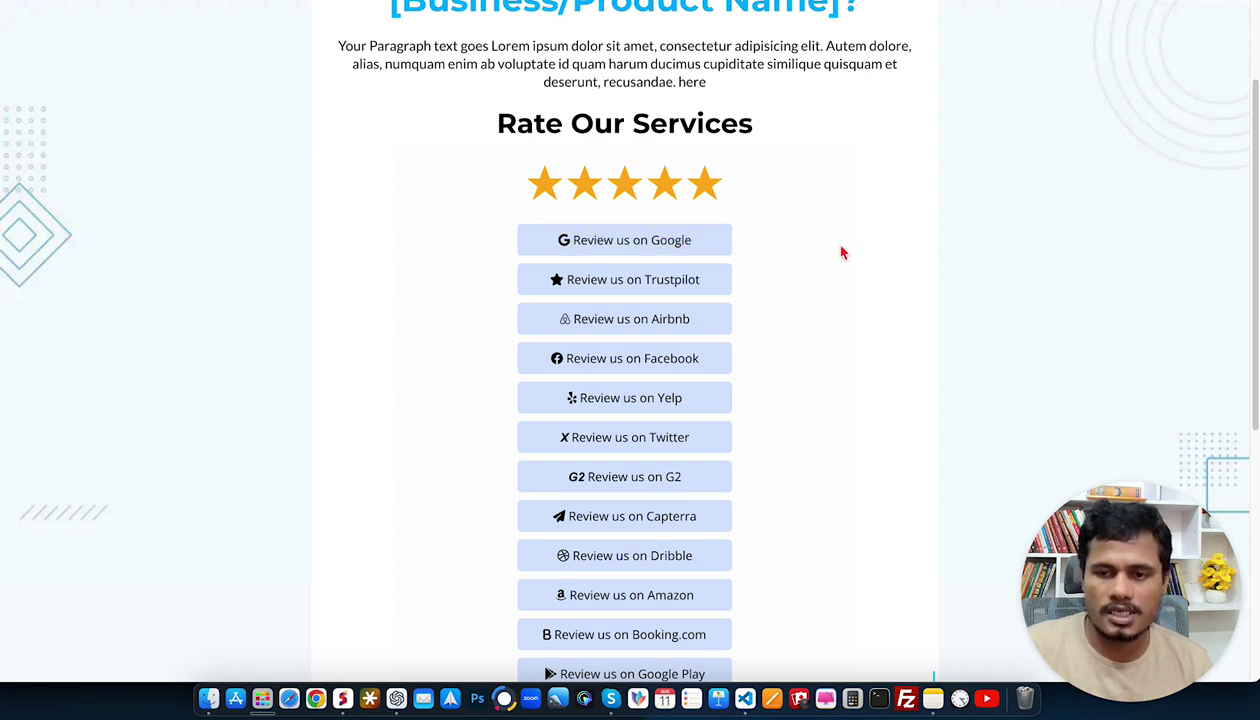
{"action": "scroll", "coordinate": [833, 248], "scroll_direction": "down", "scroll_amount": 2}
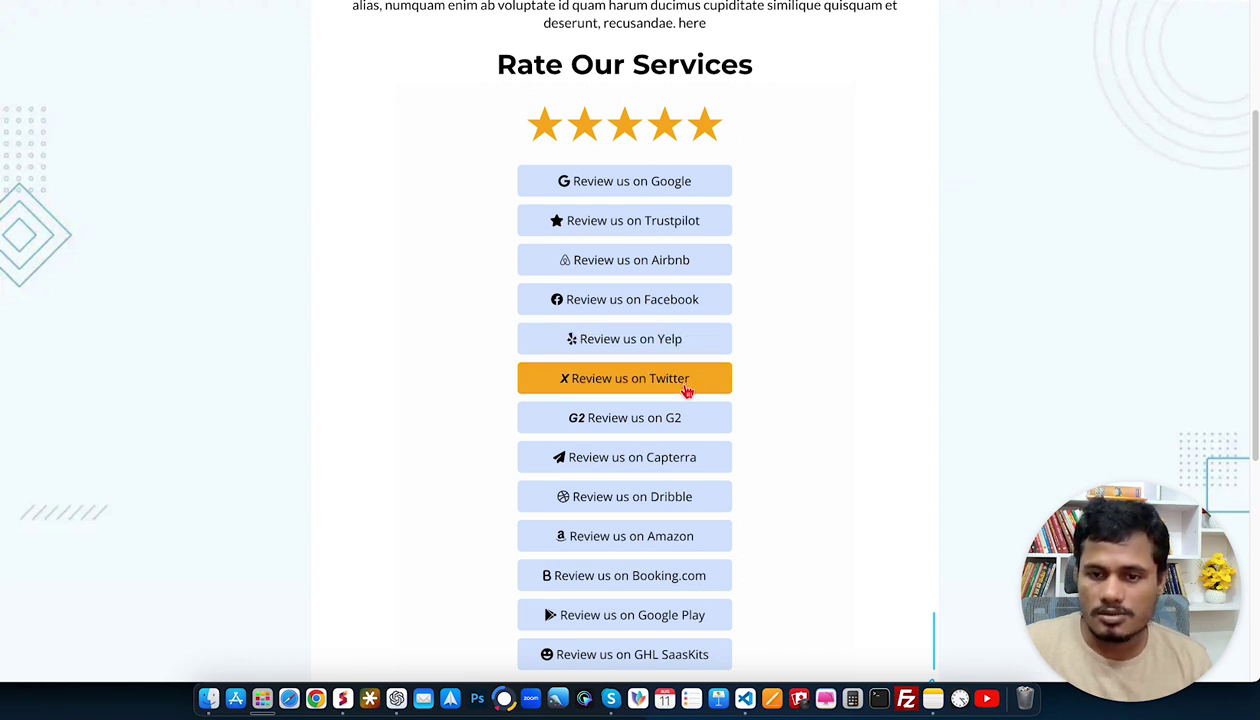
{"action": "scroll", "coordinate": [700, 388], "scroll_direction": "down", "scroll_amount": 1}
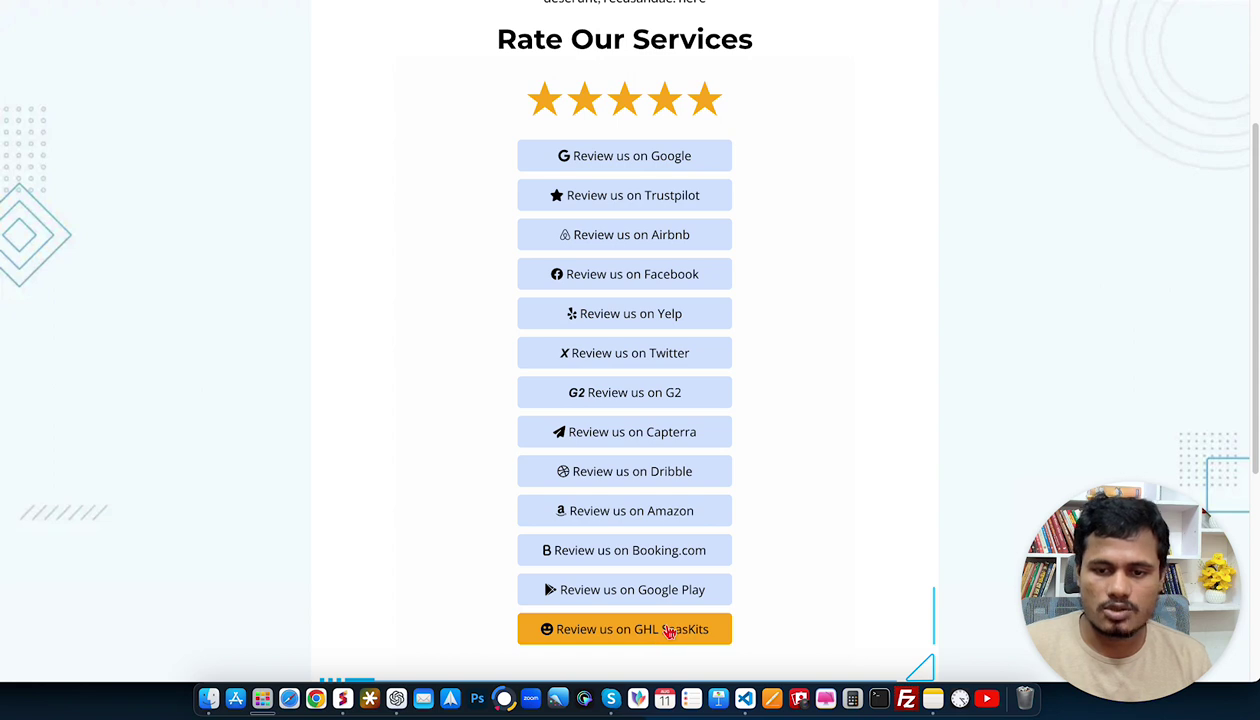
{"action": "scroll", "coordinate": [593, 625], "scroll_direction": "down", "scroll_amount": 1}
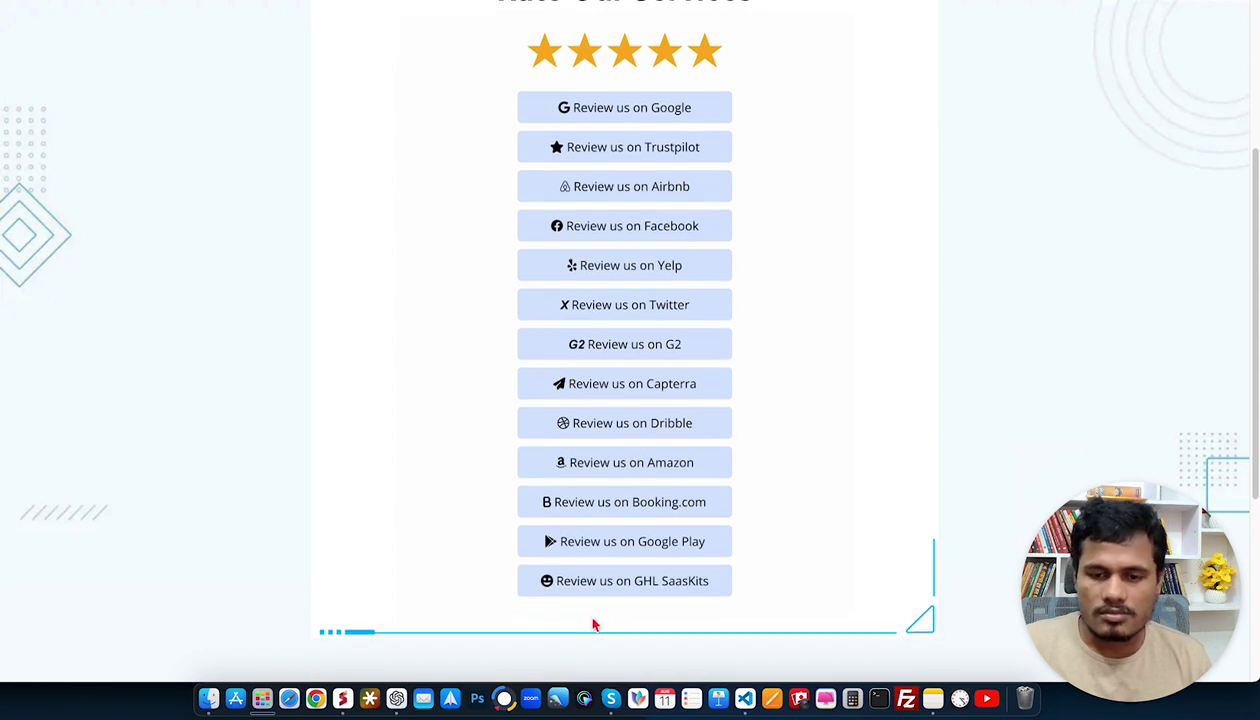
{"action": "scroll", "coordinate": [650, 380], "scroll_direction": "up", "scroll_amount": 3}
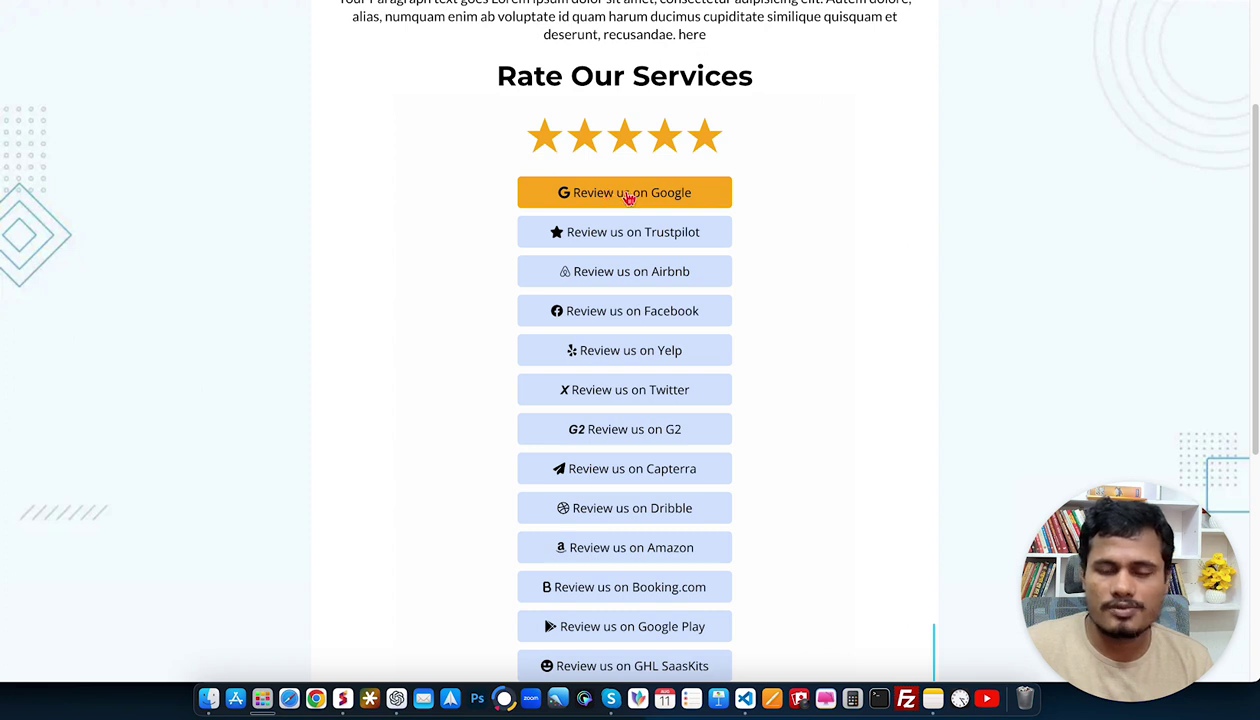
{"action": "left_click", "coordinate": [636, 195]}
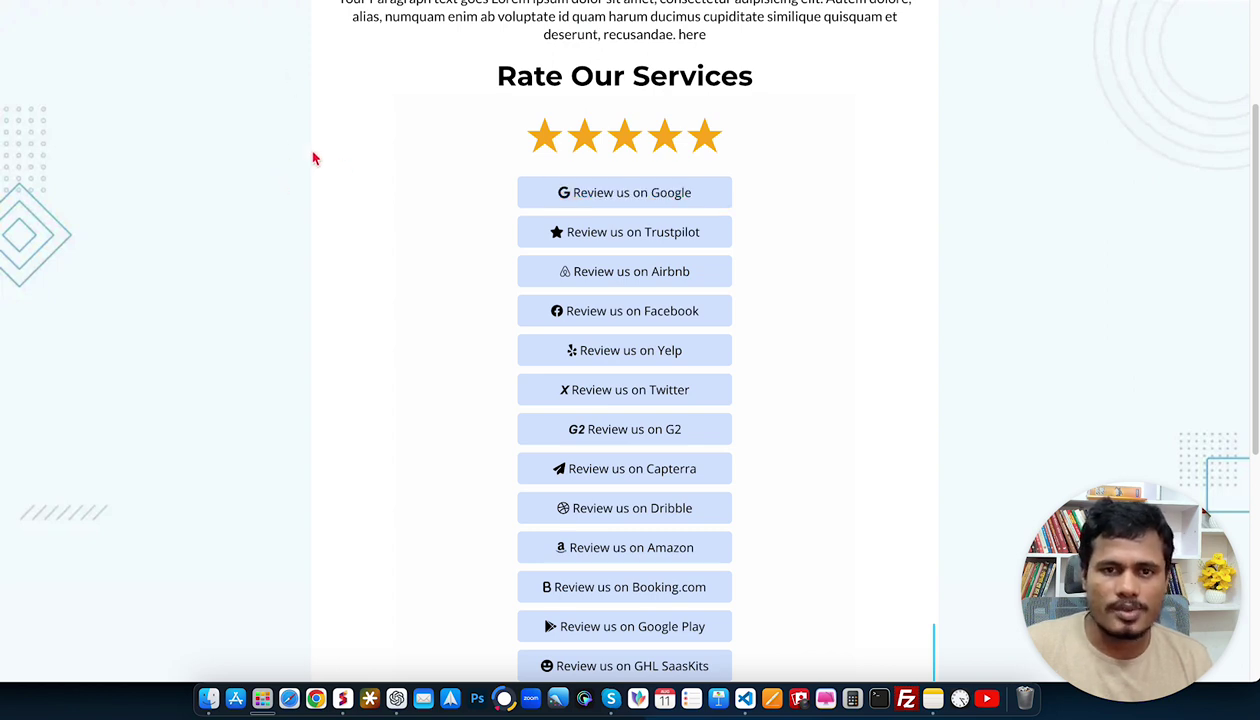
{"action": "scroll", "coordinate": [400, 188], "scroll_direction": "up", "scroll_amount": 4}
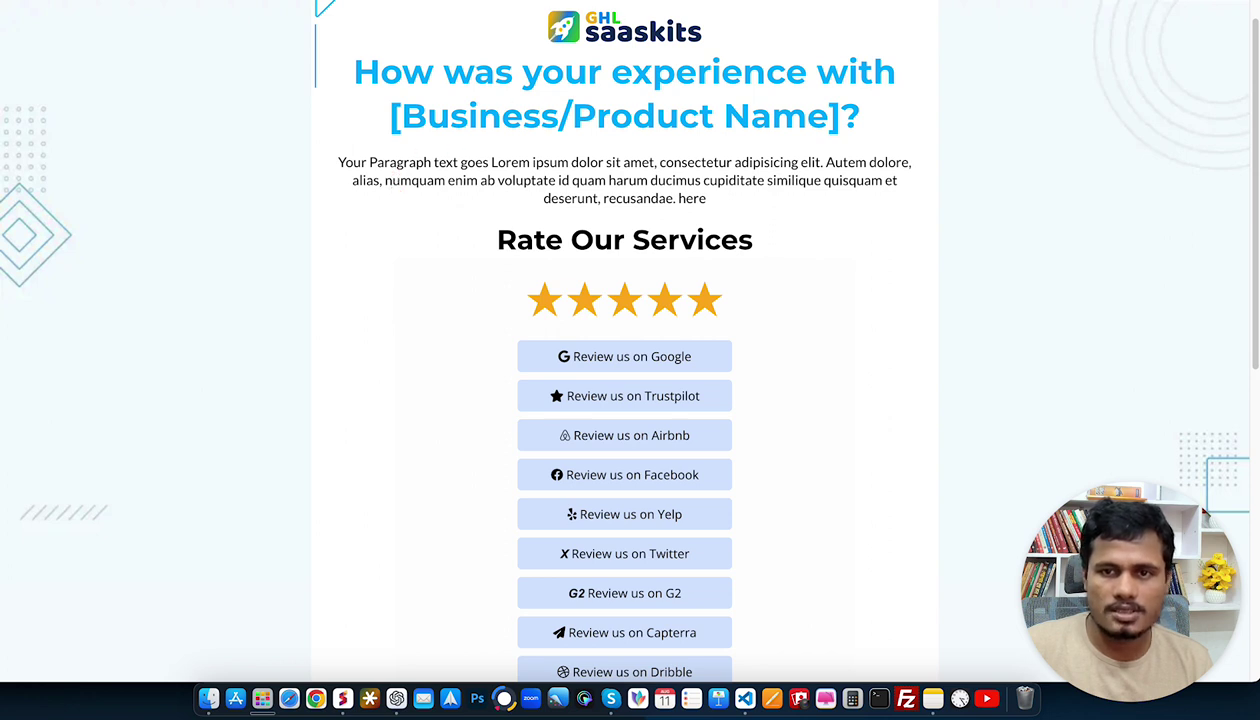
- Lower the rating to three stars and view the feedback form again
{"action": "left_click", "coordinate": [626, 305]}
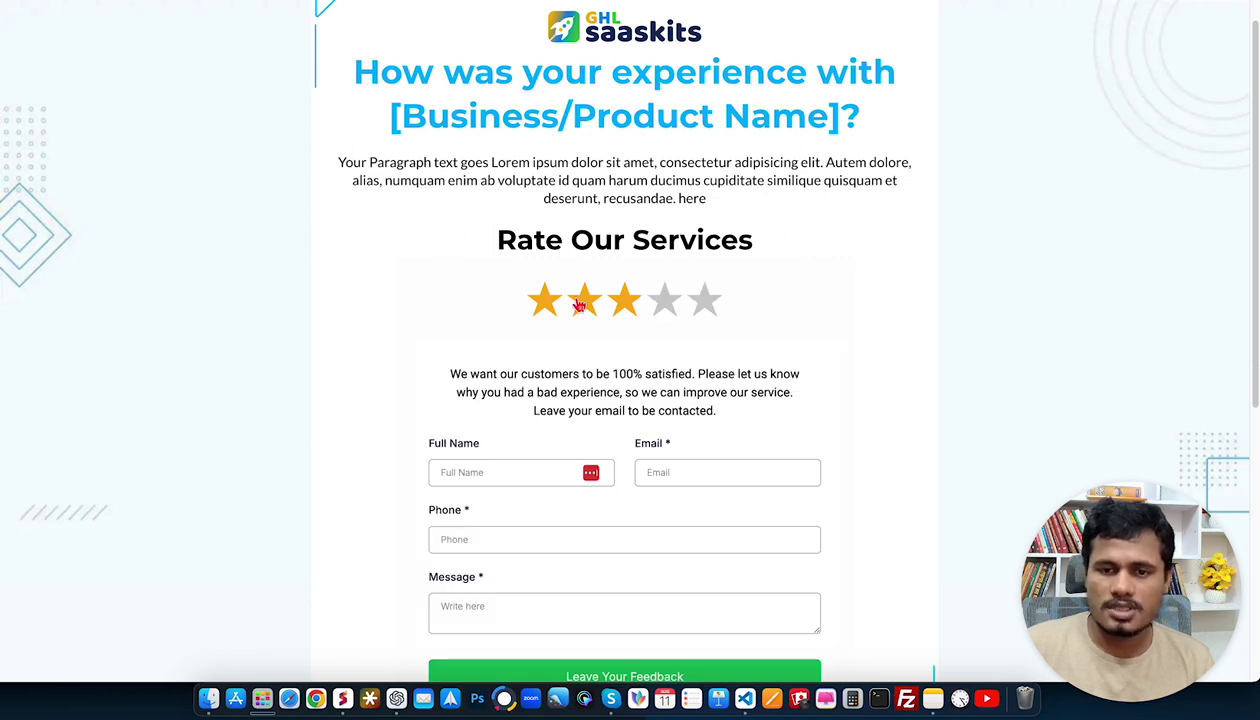
{"action": "scroll", "coordinate": [408, 315], "scroll_direction": "down", "scroll_amount": 2}
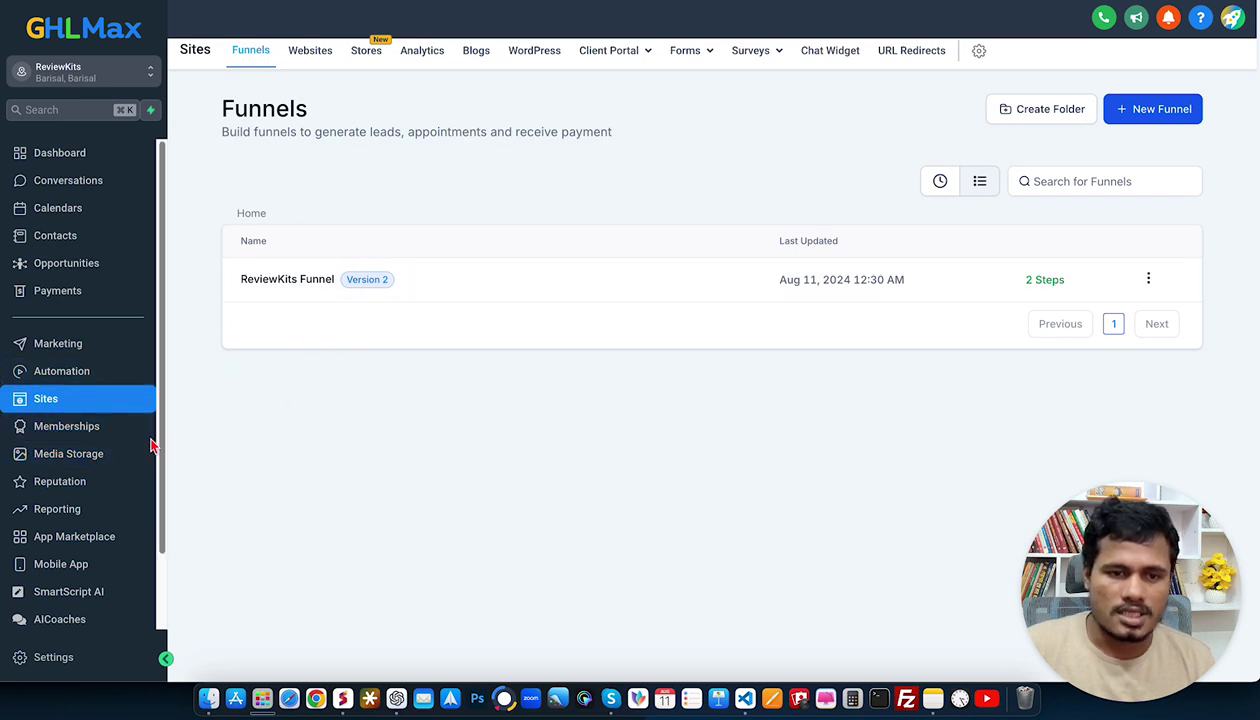
- Switch to GHLMax, view the steps of the ReviewKits Funnel and open the list of forms
{"action": "left_click", "coordinate": [283, 283]}
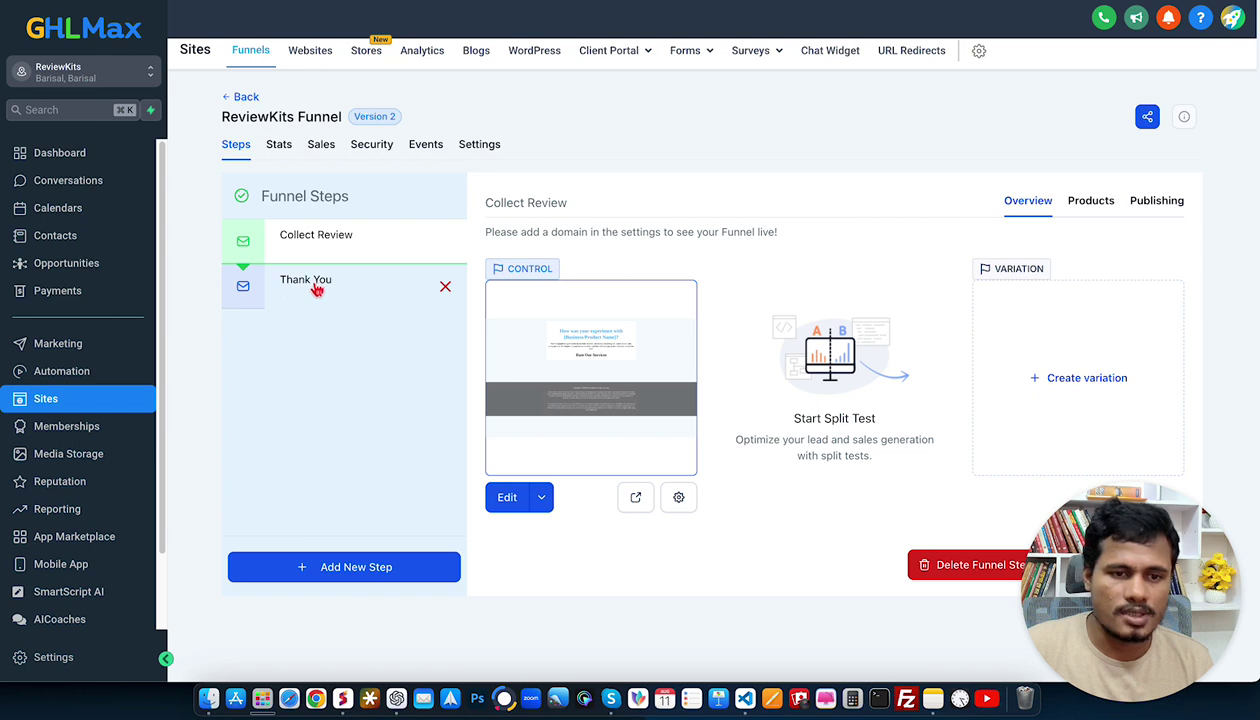
{"action": "mouse_move", "coordinate": [692, 51]}
{"action": "left_click", "coordinate": [654, 88]}
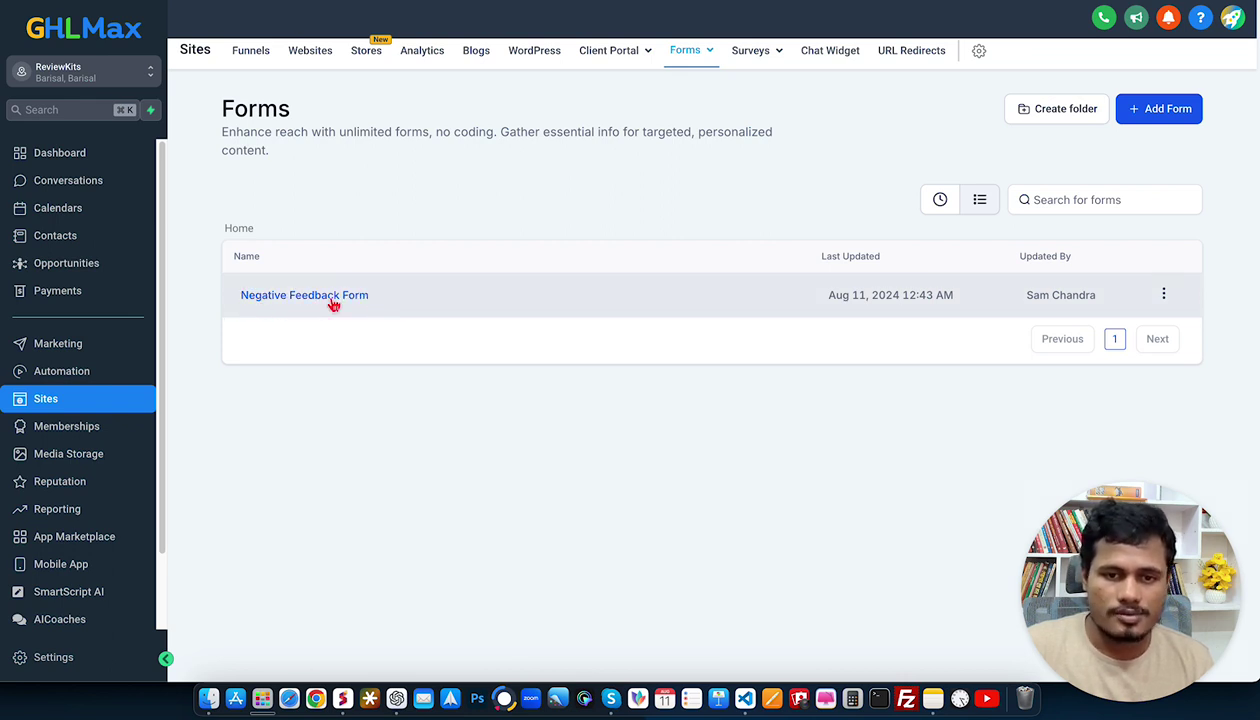
- Open the 01. ReviewKits Campaign folder in the automation workflows, viewing the thank-you page along the way
{"action": "left_click", "coordinate": [54, 383]}
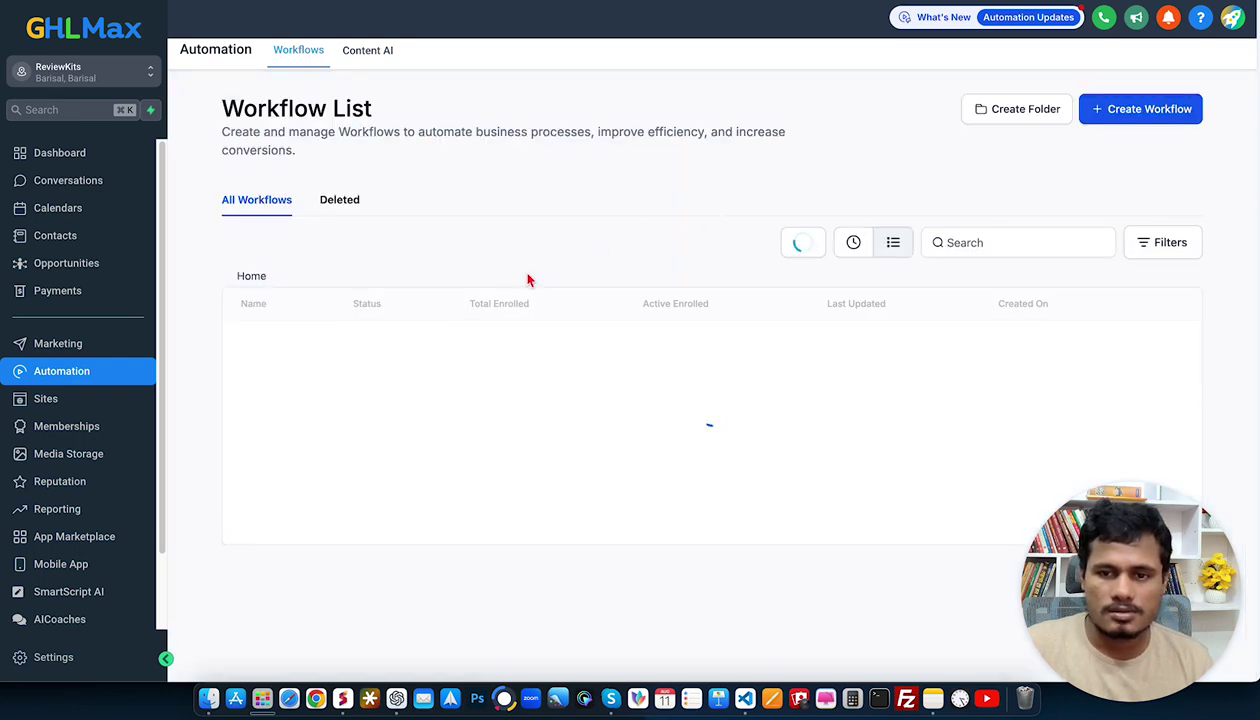
{"action": "left_click", "coordinate": [327, 345]}
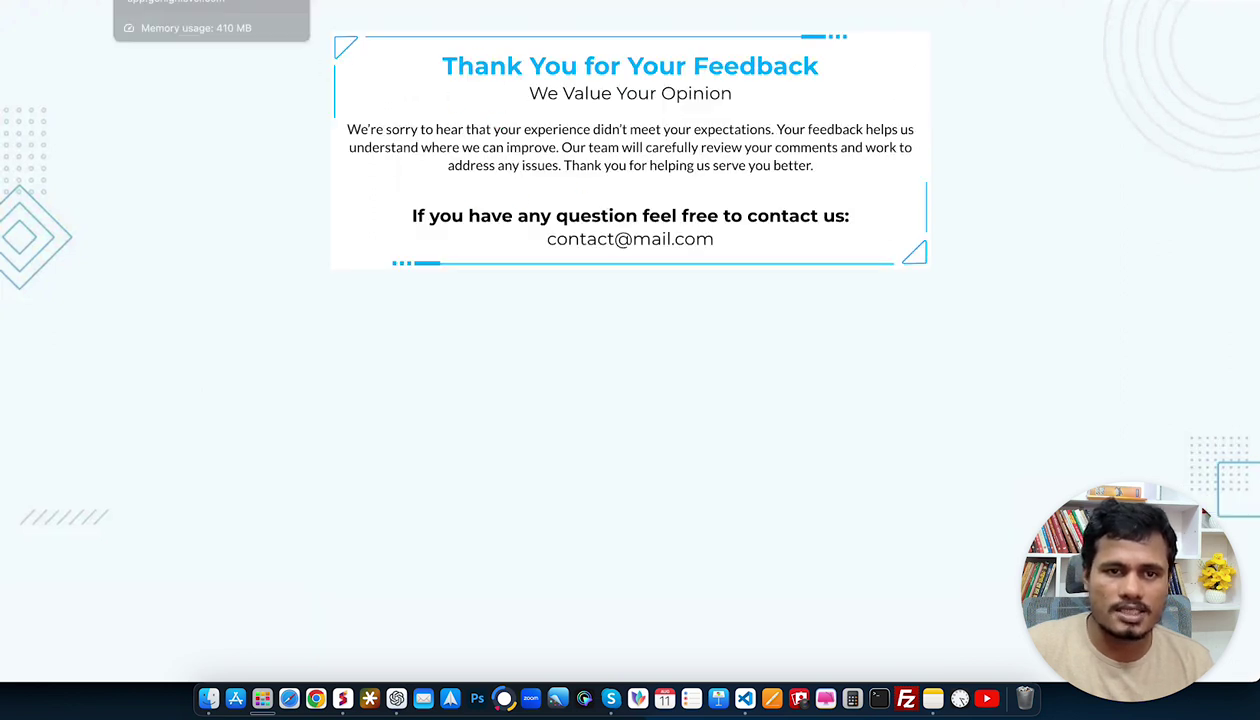
{"action": "left_click", "coordinate": [150, 22]}
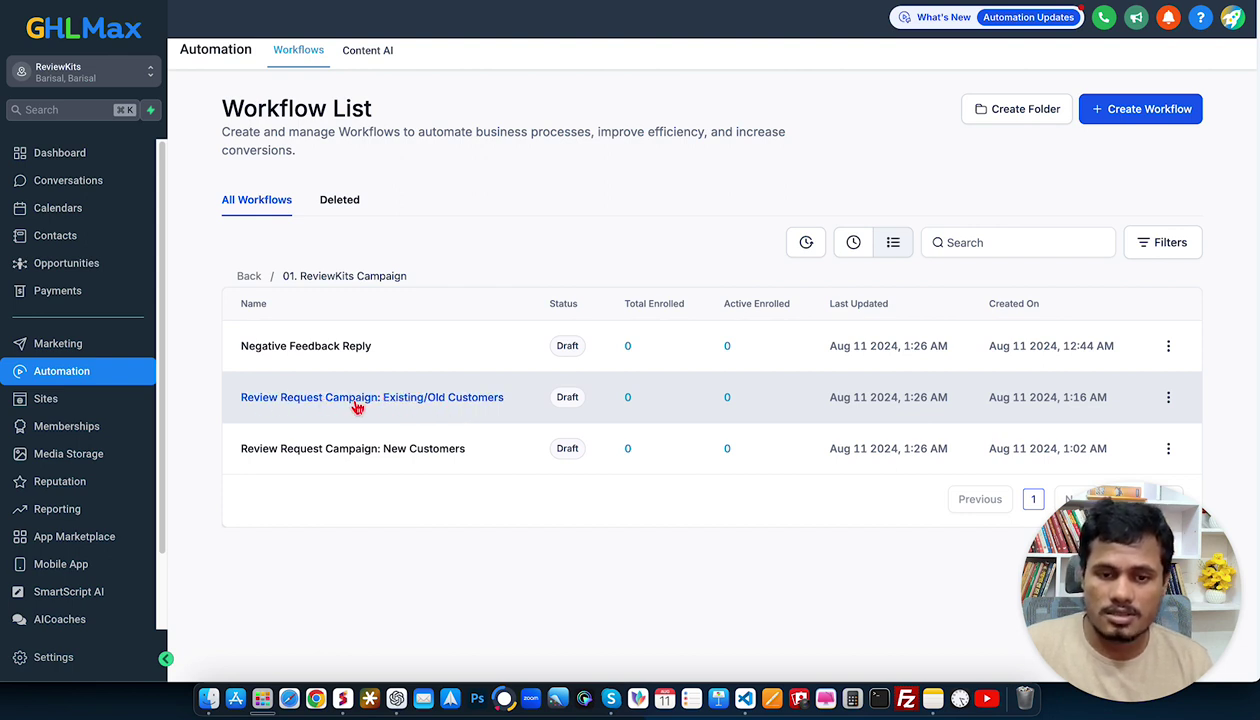
- Open the "Review Request Campaign: New Customers" workflow and examine its sequence of wait, email and SMS actions
{"action": "left_click", "coordinate": [390, 452]}
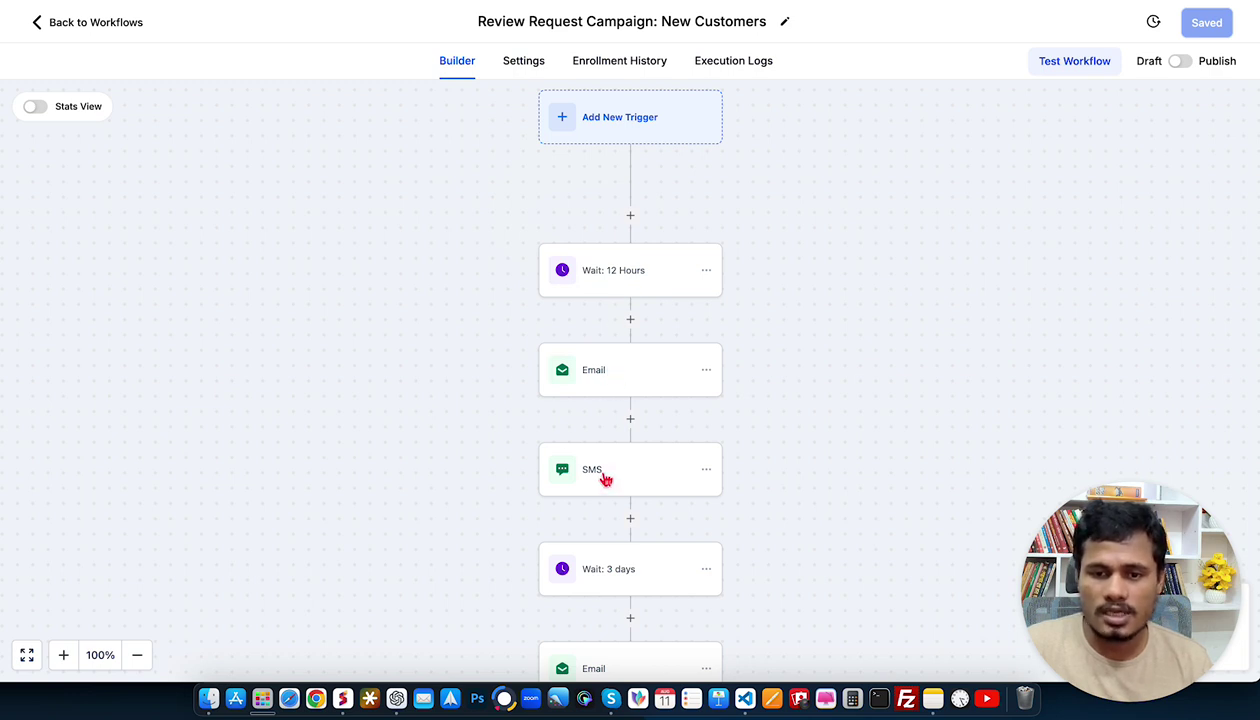
{"action": "scroll", "coordinate": [604, 477], "scroll_direction": "down", "scroll_amount": 2}
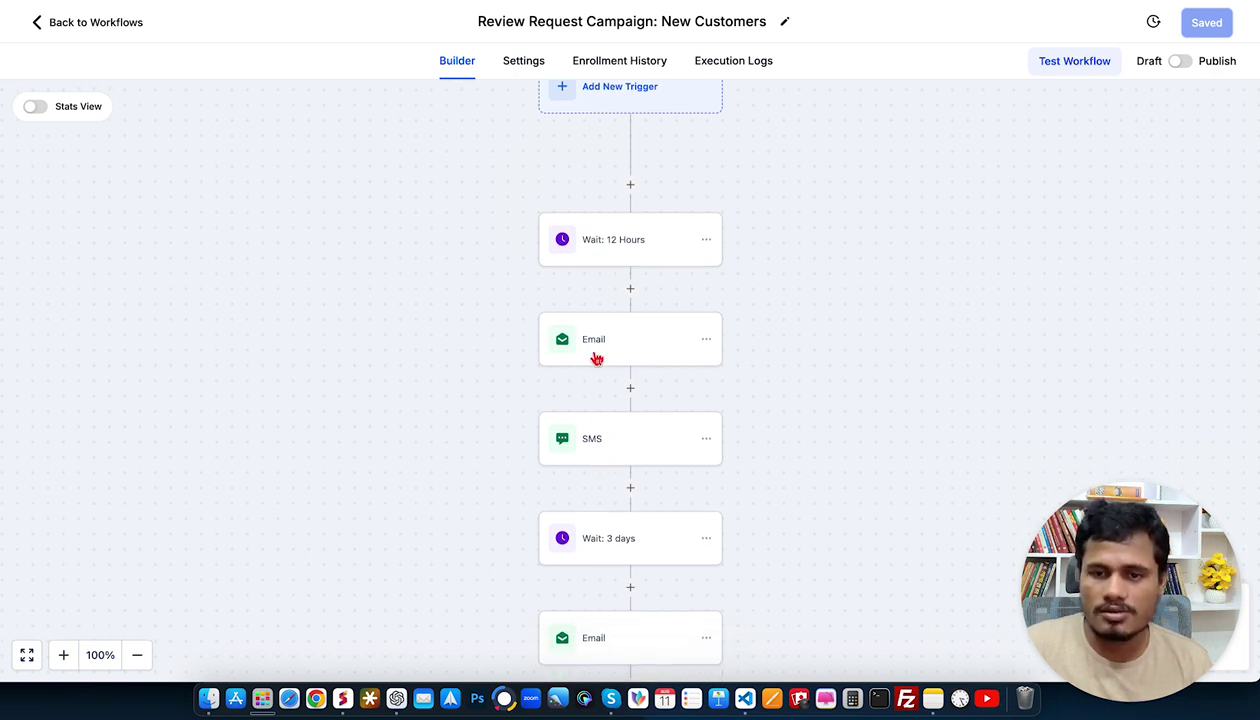
{"action": "scroll", "coordinate": [510, 400], "scroll_direction": "down", "scroll_amount": 3}
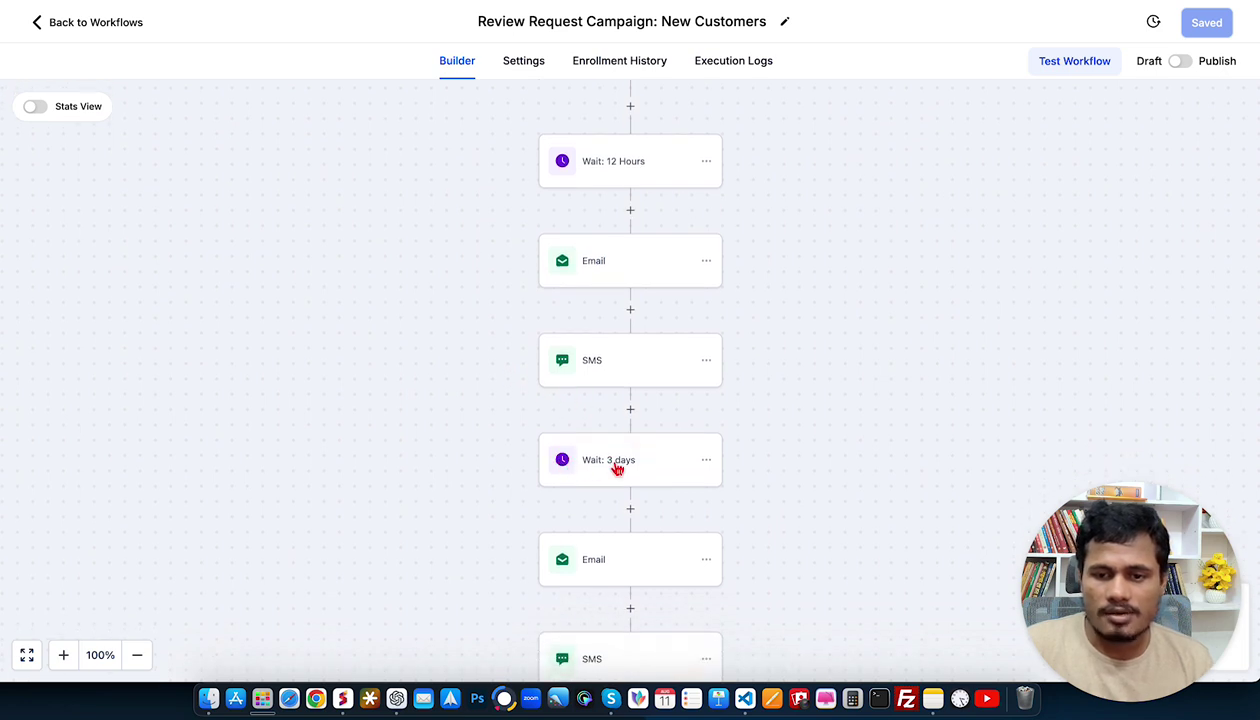
{"action": "scroll", "coordinate": [618, 468], "scroll_direction": "down", "scroll_amount": 3}
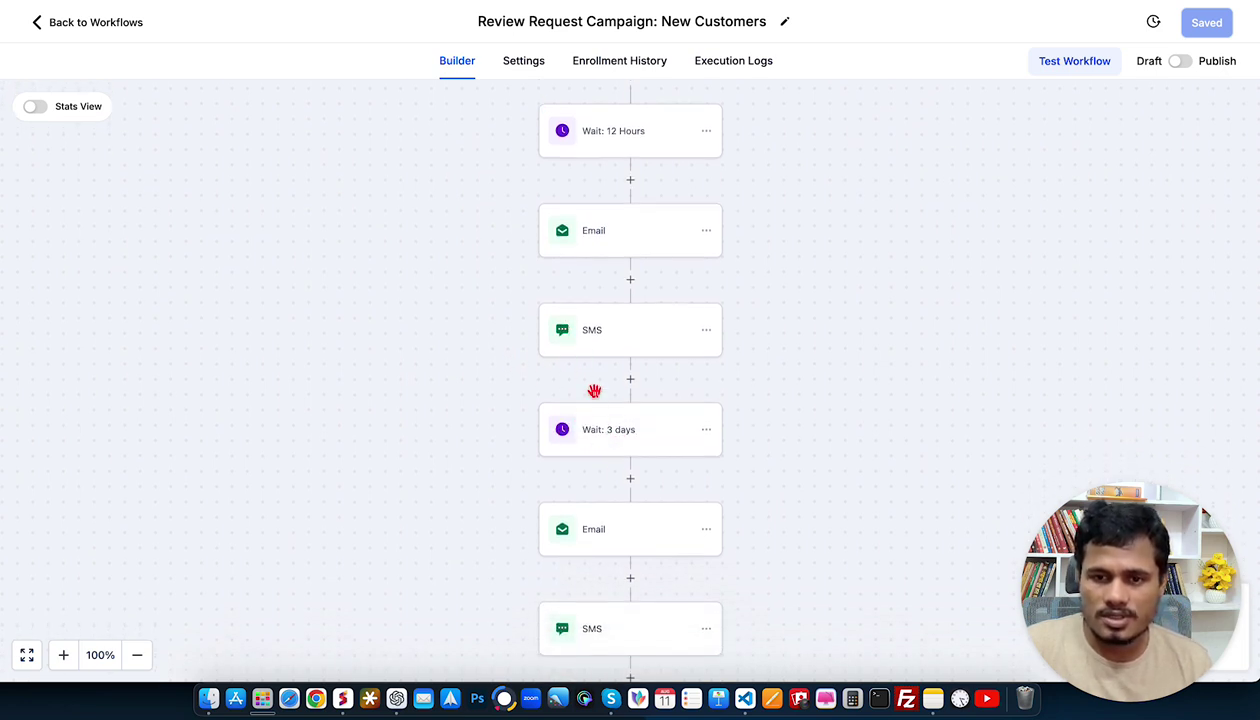
{"action": "scroll", "coordinate": [610, 450], "scroll_direction": "down", "scroll_amount": 3}
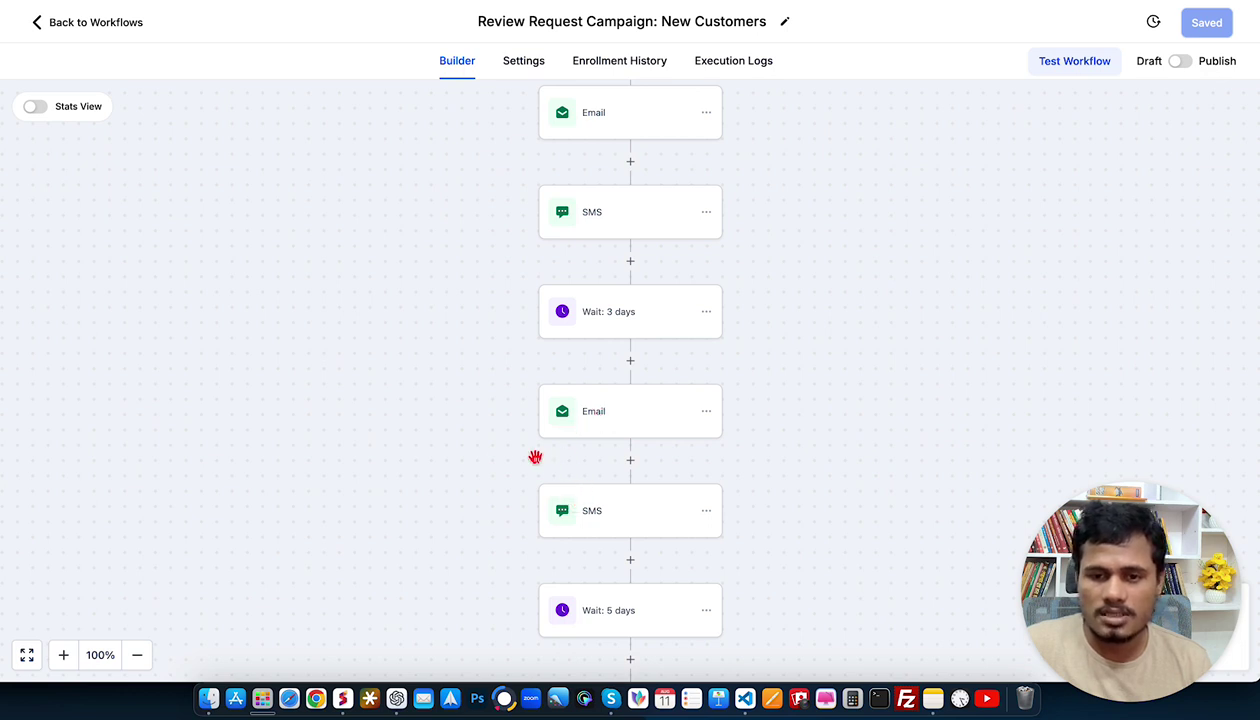
- Open the email action after the 3-day wait and examine the placeholders in its subject and message
{"action": "left_click", "coordinate": [590, 409]}
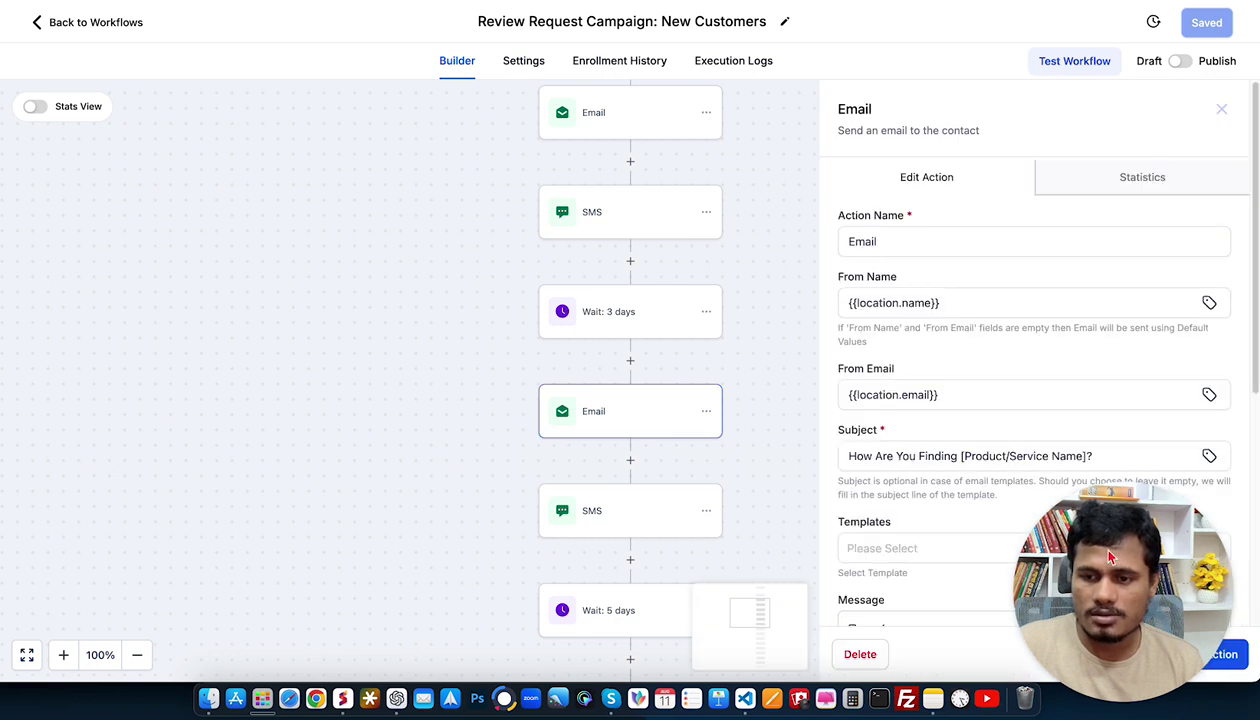
{"action": "scroll", "coordinate": [1021, 391], "scroll_direction": "down", "scroll_amount": 3}
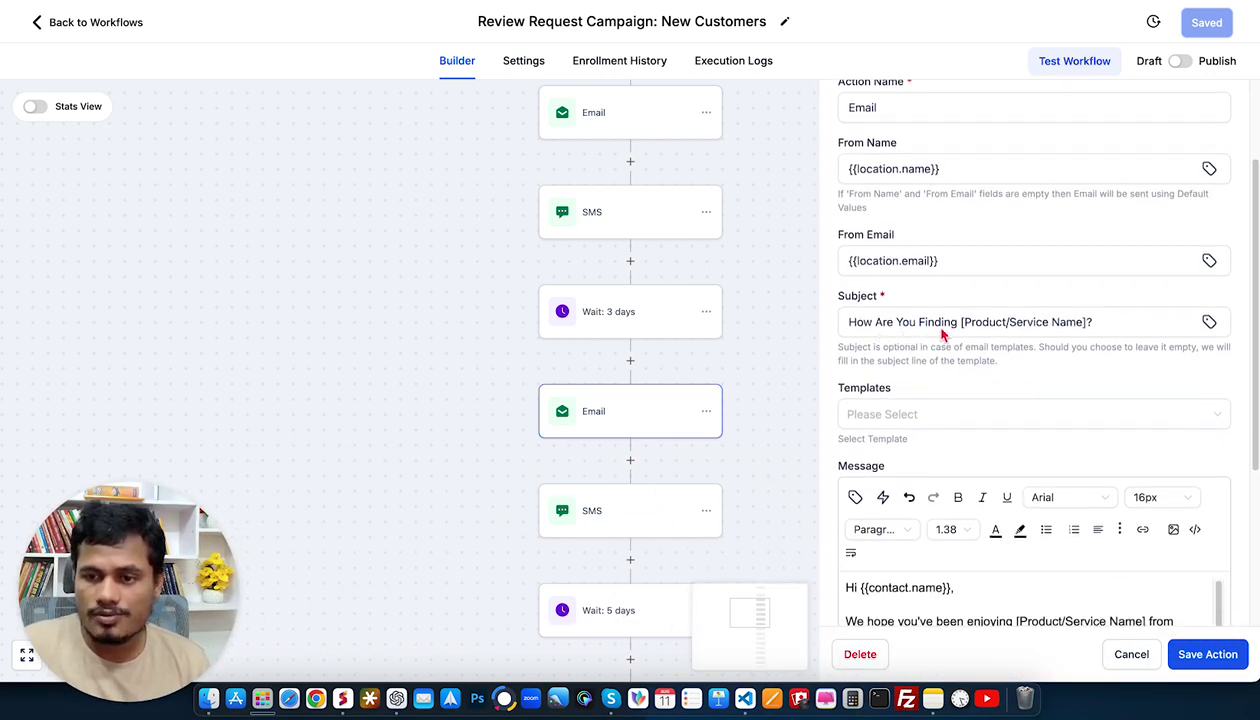
{"action": "scroll", "coordinate": [1021, 360], "scroll_direction": "down", "scroll_amount": 3}
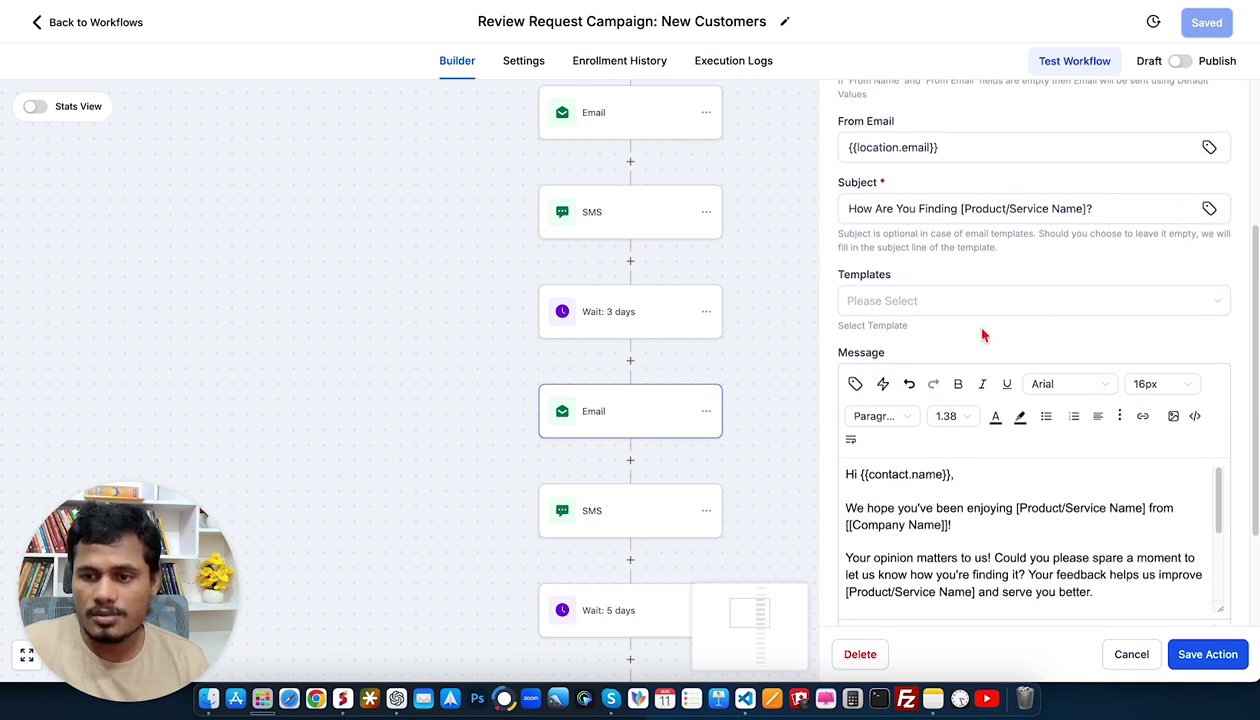
{"action": "left_click", "coordinate": [962, 187]}
{"action": "left_click_drag", "start_coordinate": [962, 187], "coordinate": [1086, 185]}
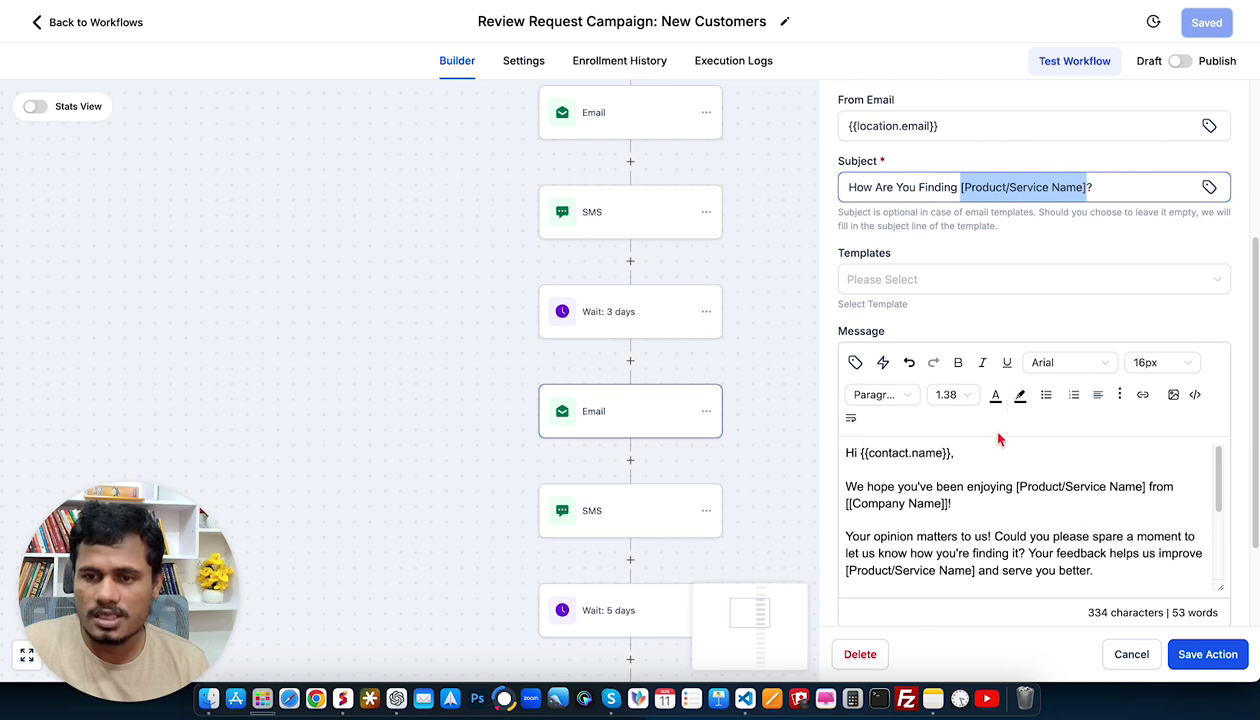
{"action": "scroll", "coordinate": [993, 430], "scroll_direction": "down", "scroll_amount": 2}
{"action": "scroll", "coordinate": [914, 410], "scroll_direction": "down", "scroll_amount": 5}
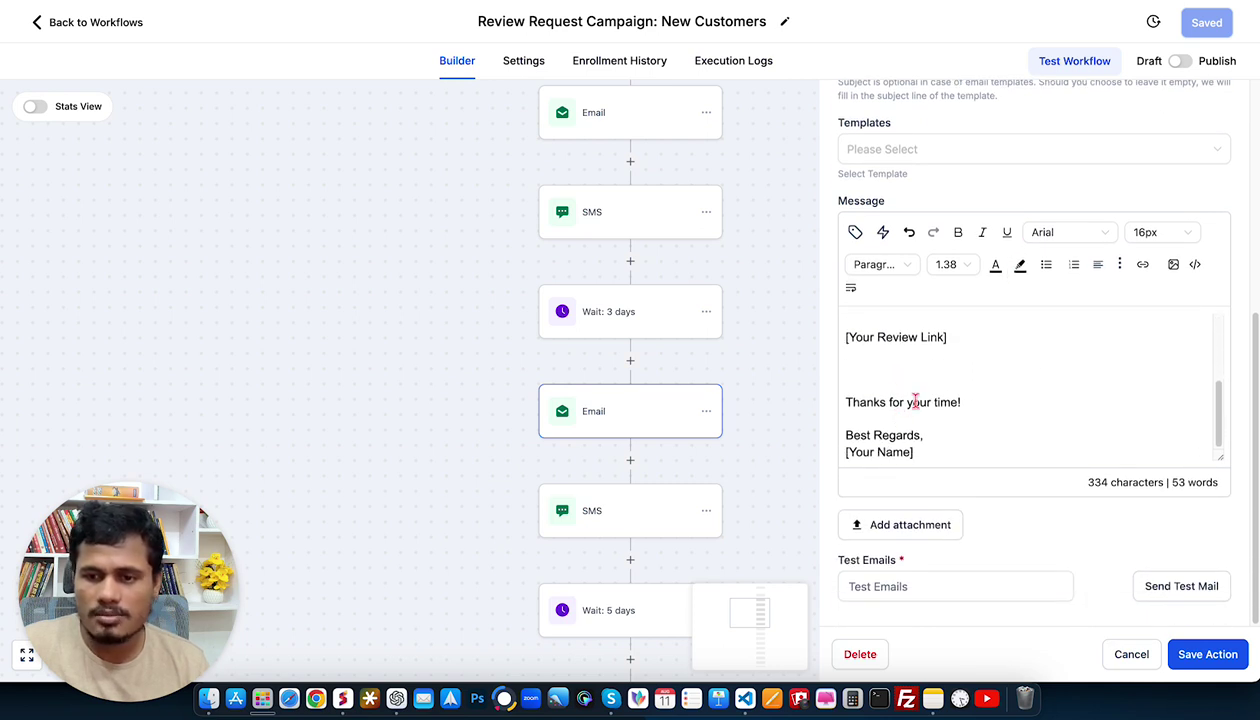
- Open the SMS action after the 3-day wait and examine the product name and review link placeholders in its message
{"action": "left_click", "coordinate": [616, 511]}
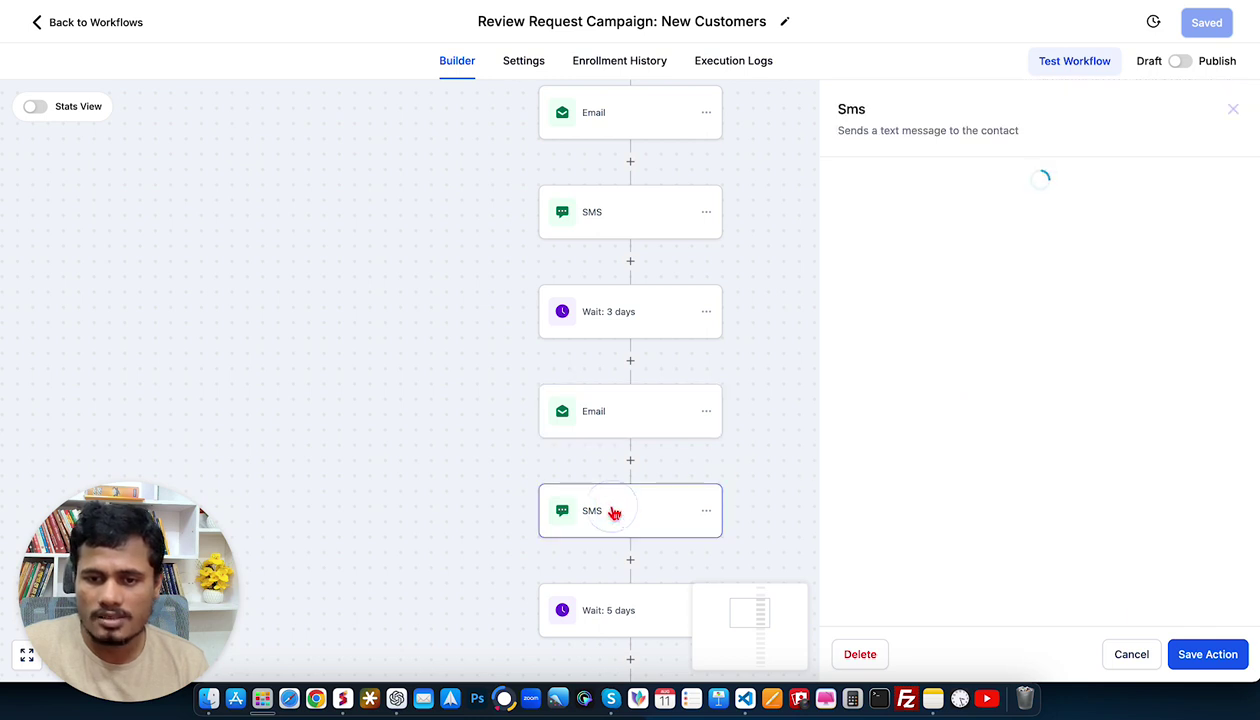
{"action": "scroll", "coordinate": [890, 400], "scroll_direction": "down", "scroll_amount": 2}
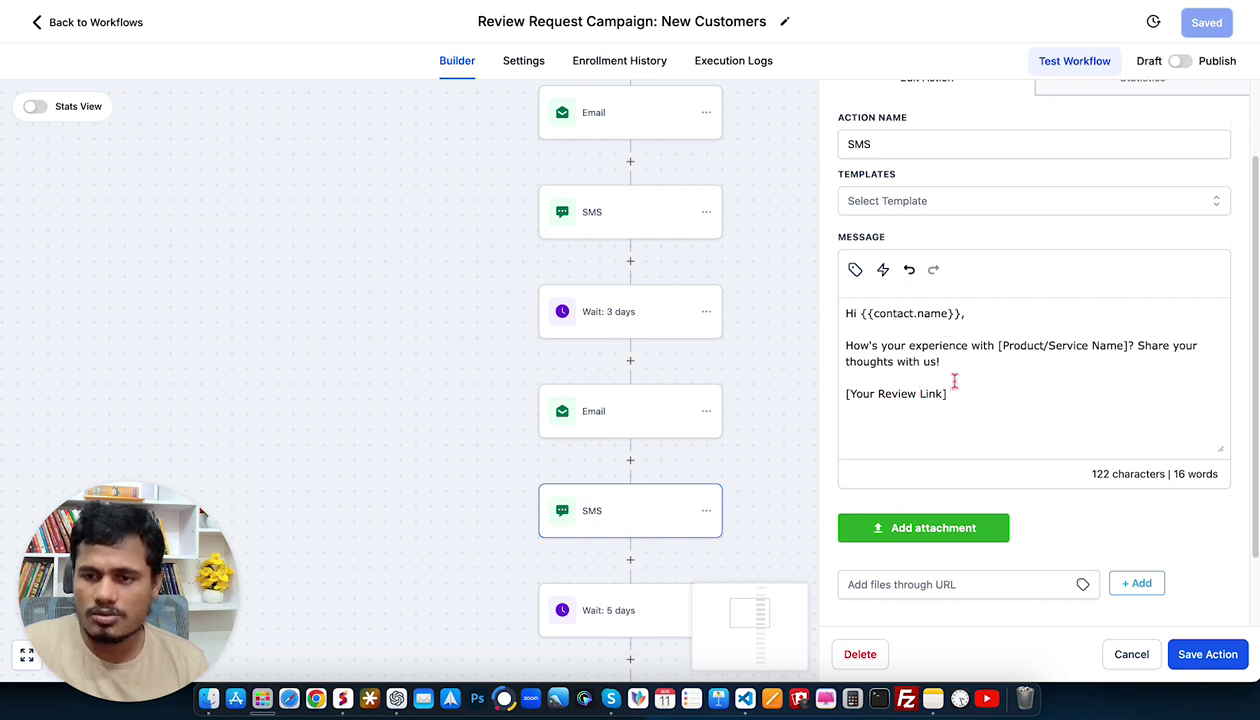
{"action": "left_click_drag", "start_coordinate": [959, 390], "coordinate": [844, 394]}
{"action": "left_click", "coordinate": [1041, 355]}
{"action": "left_click_drag", "start_coordinate": [998, 347], "coordinate": [1128, 341]}
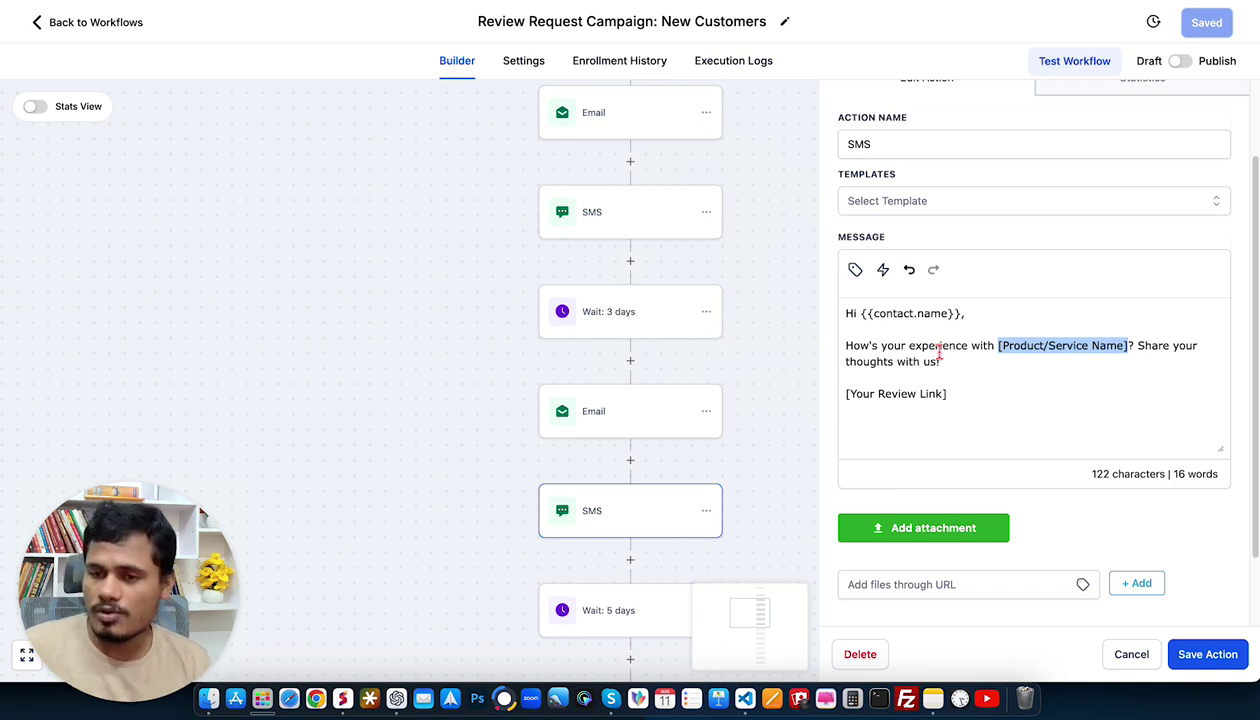
{"action": "left_click_drag", "start_coordinate": [953, 357], "coordinate": [820, 343]}
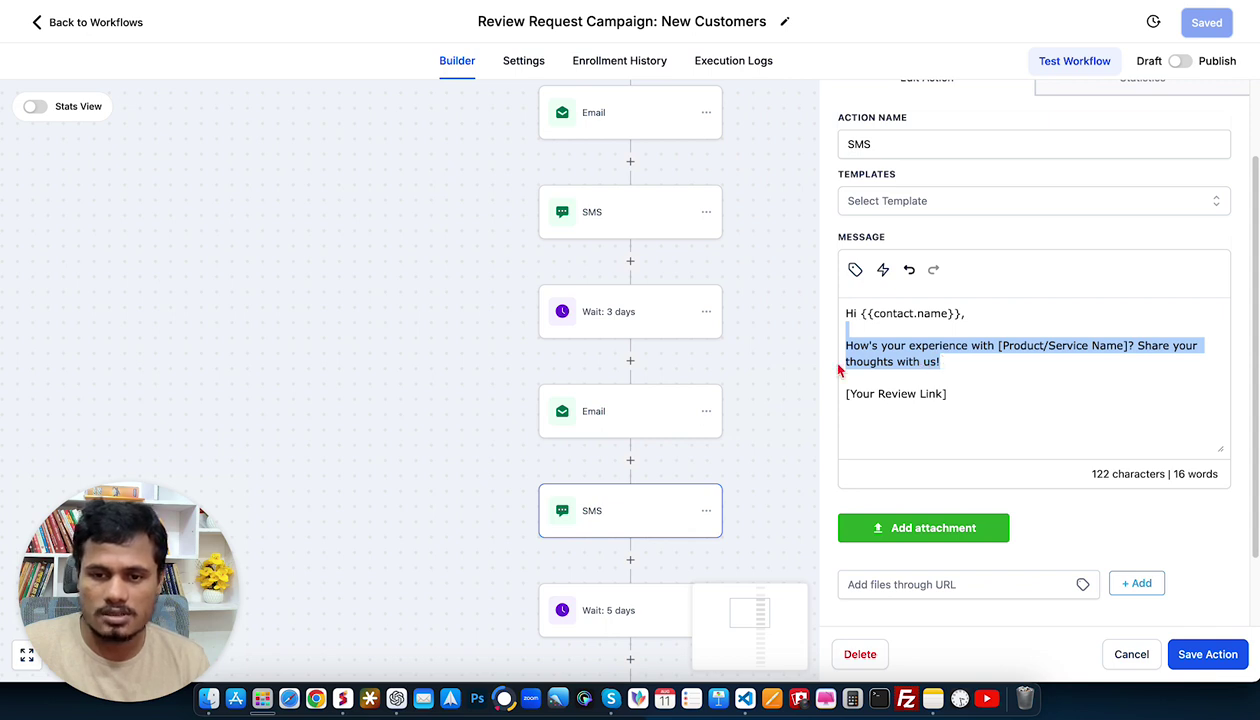
- Examine the remaining wait, email and SMS actions down to the workflow's end, and close the SMS action without saving
{"action": "scroll", "coordinate": [784, 378], "scroll_direction": "down", "scroll_amount": 4}
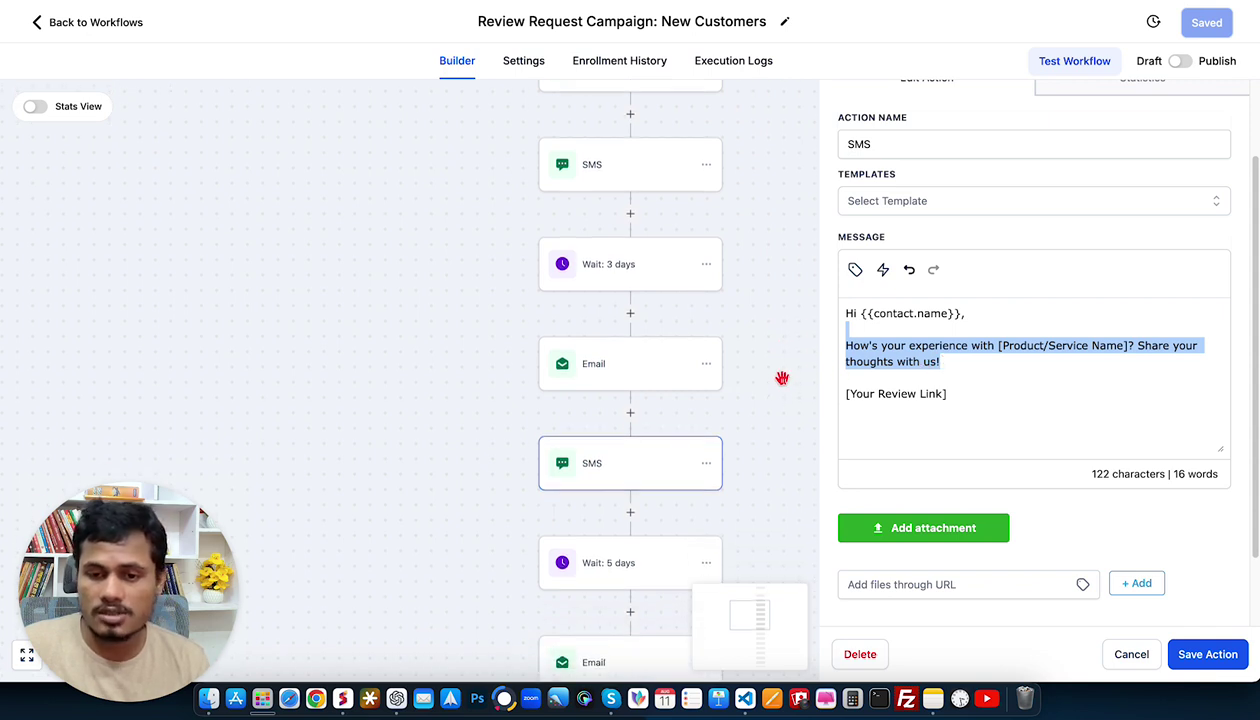
{"action": "scroll", "coordinate": [781, 378], "scroll_direction": "down", "scroll_amount": 2}
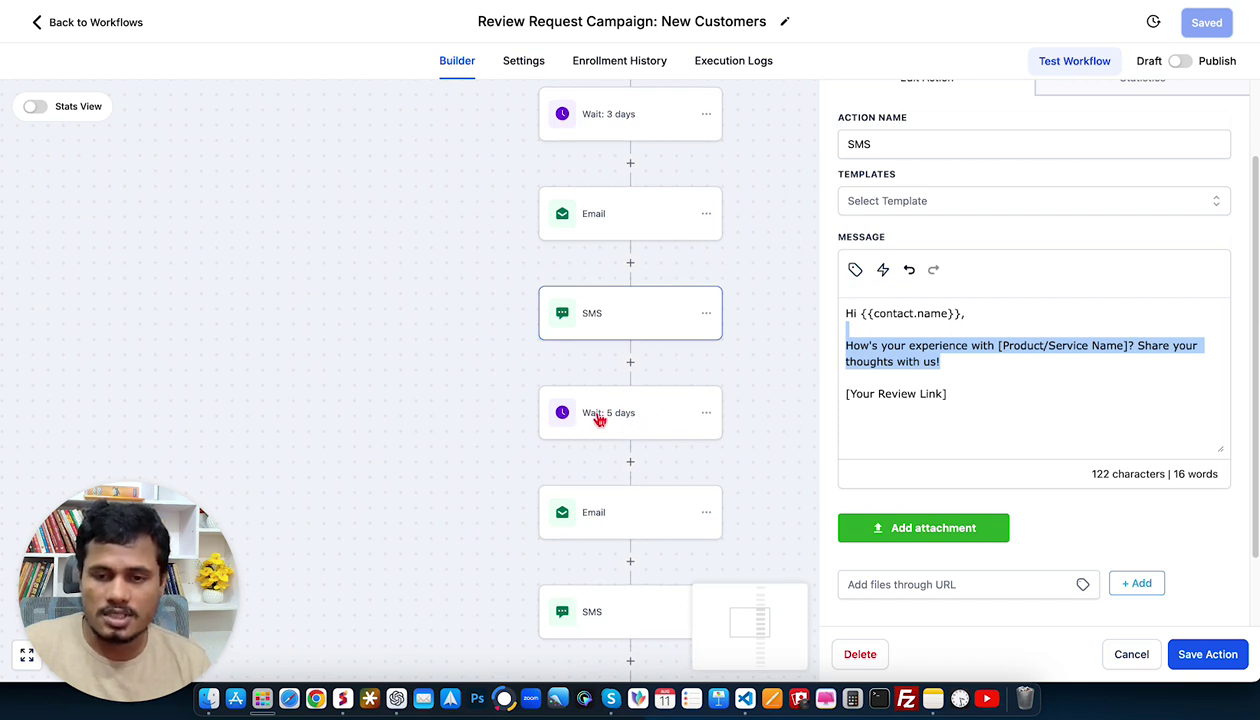
{"action": "scroll", "coordinate": [612, 428], "scroll_direction": "down", "scroll_amount": 3}
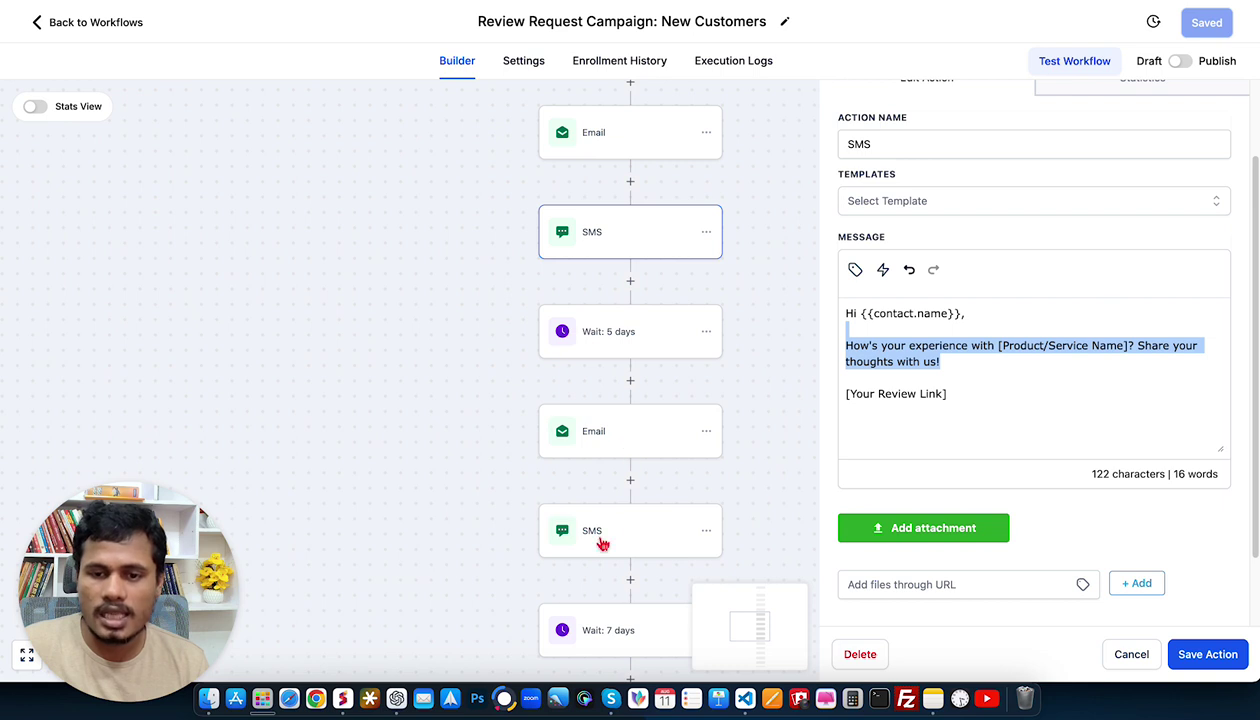
{"action": "scroll", "coordinate": [613, 500], "scroll_direction": "down", "scroll_amount": 1}
{"action": "scroll", "coordinate": [608, 498], "scroll_direction": "down", "scroll_amount": 6}
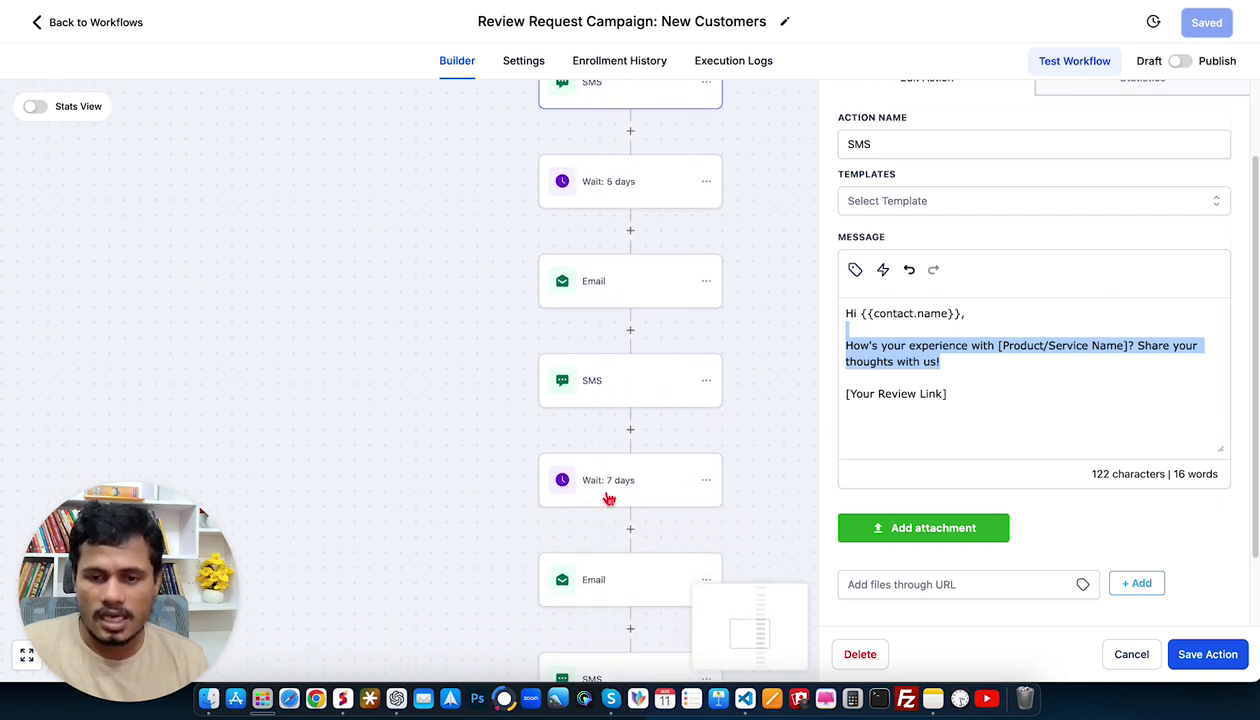
{"action": "scroll", "coordinate": [603, 497], "scroll_direction": "down", "scroll_amount": 3}
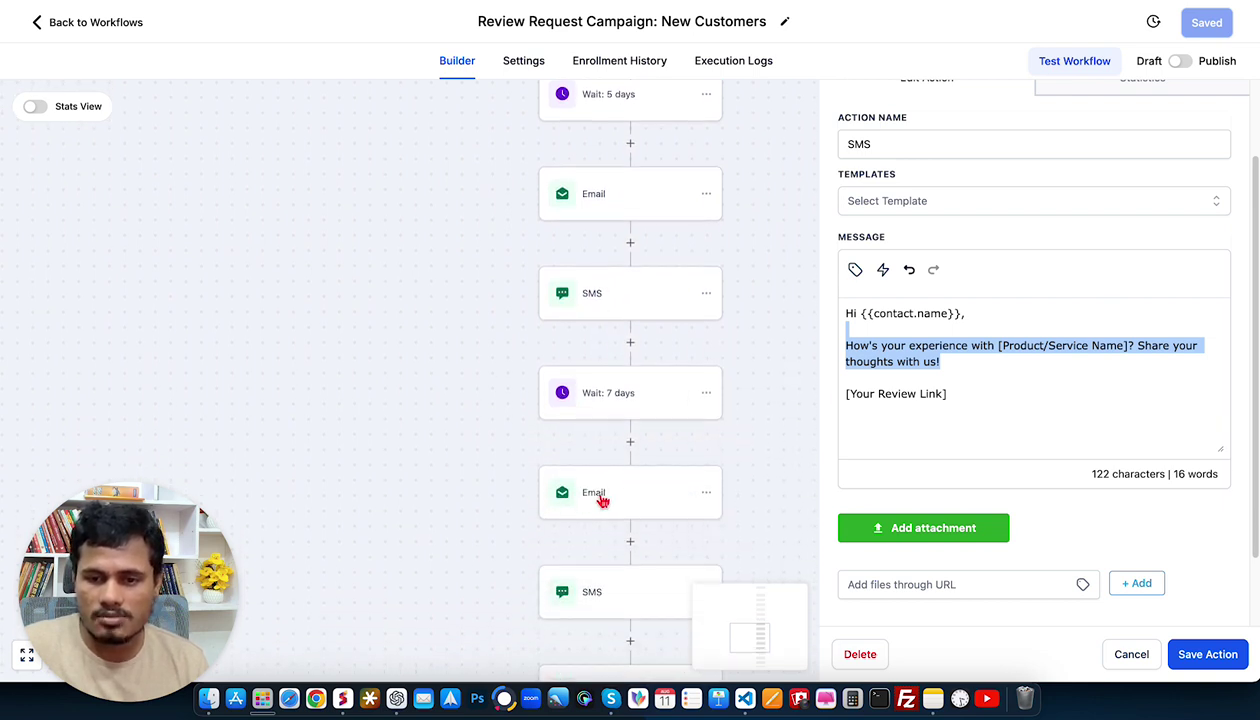
{"action": "scroll", "coordinate": [619, 591], "scroll_direction": "down", "scroll_amount": 5}
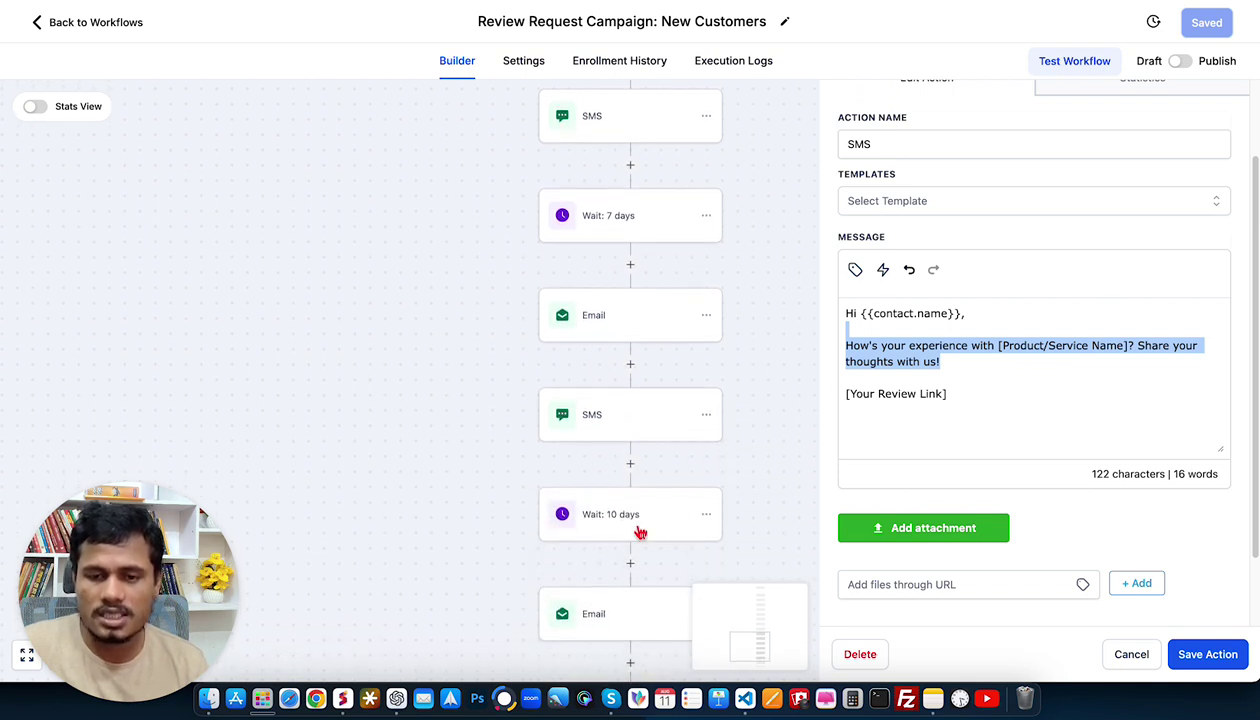
{"action": "scroll", "coordinate": [635, 525], "scroll_direction": "down", "scroll_amount": 3}
{"action": "scroll", "coordinate": [625, 545], "scroll_direction": "down", "scroll_amount": 2}
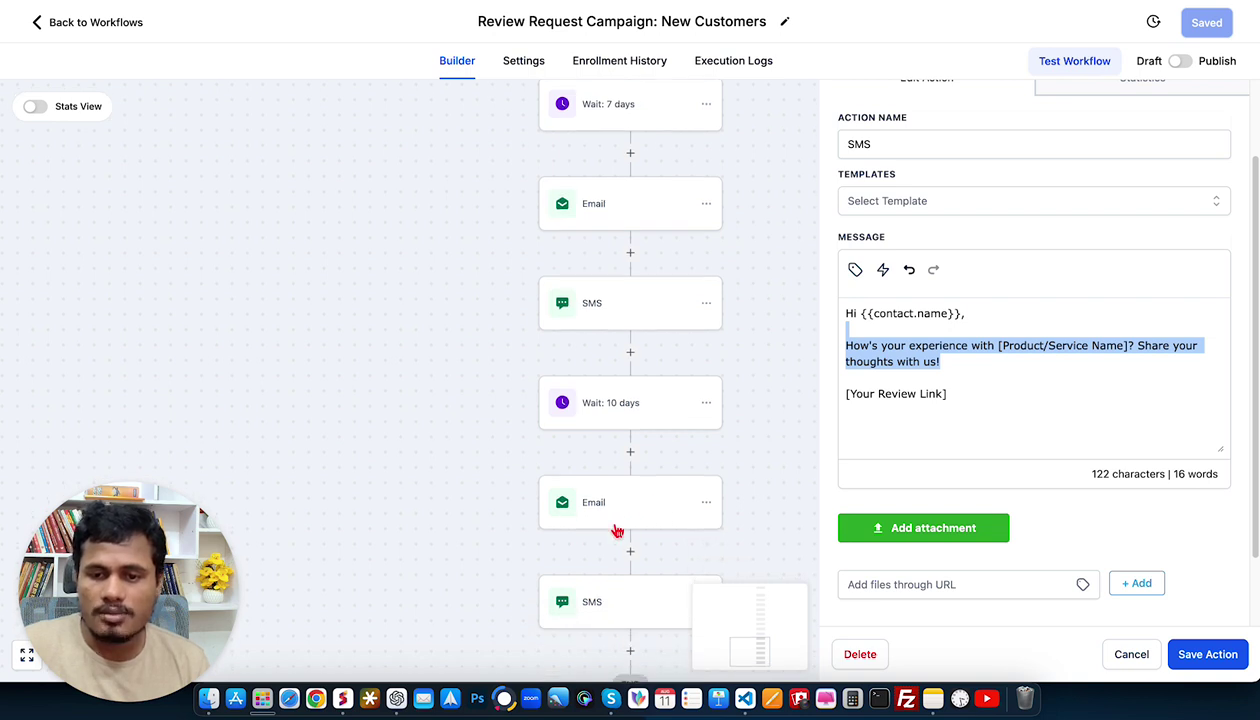
{"action": "scroll", "coordinate": [640, 500], "scroll_direction": "up", "scroll_amount": 20}
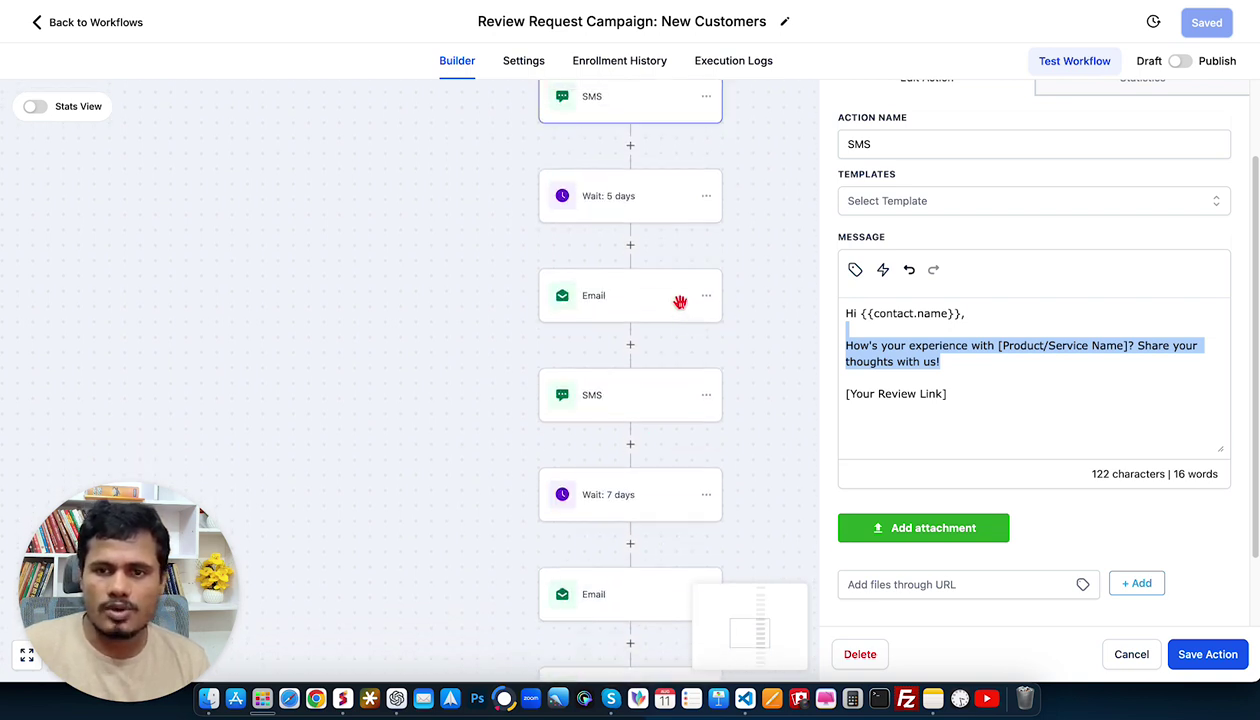
{"action": "scroll", "coordinate": [731, 290], "scroll_direction": "up", "scroll_amount": 1}
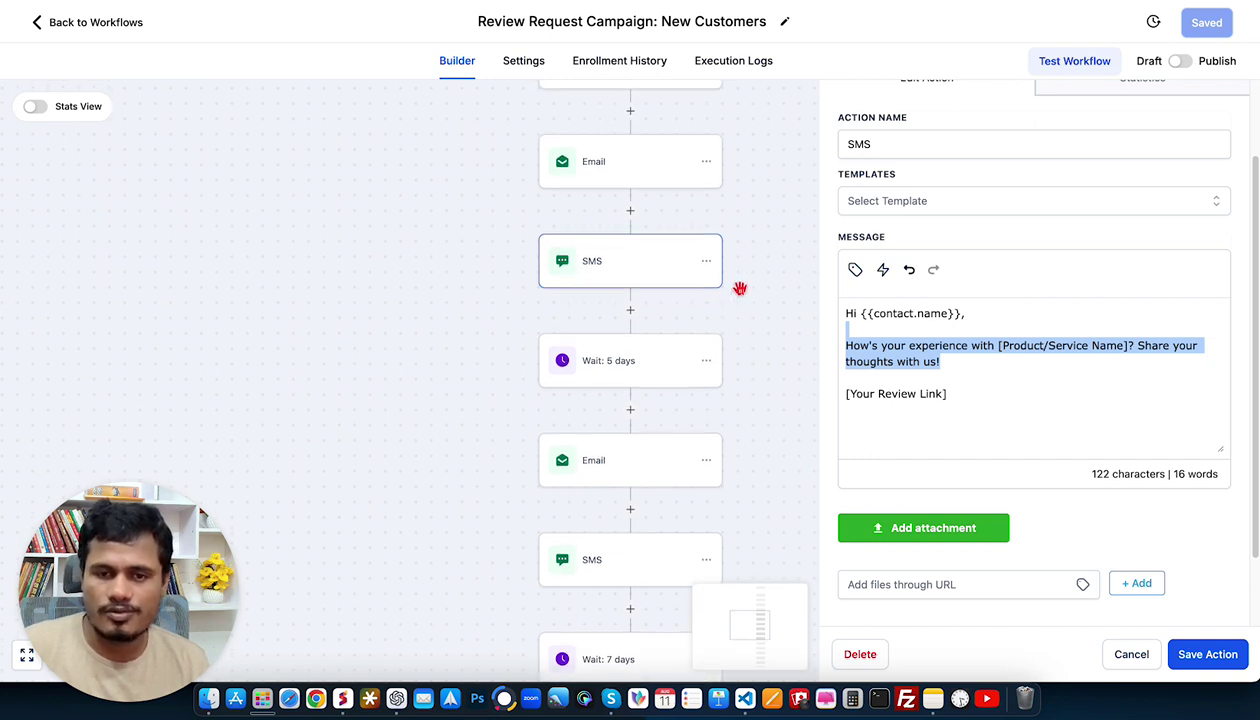
{"action": "left_click", "coordinate": [1137, 654]}
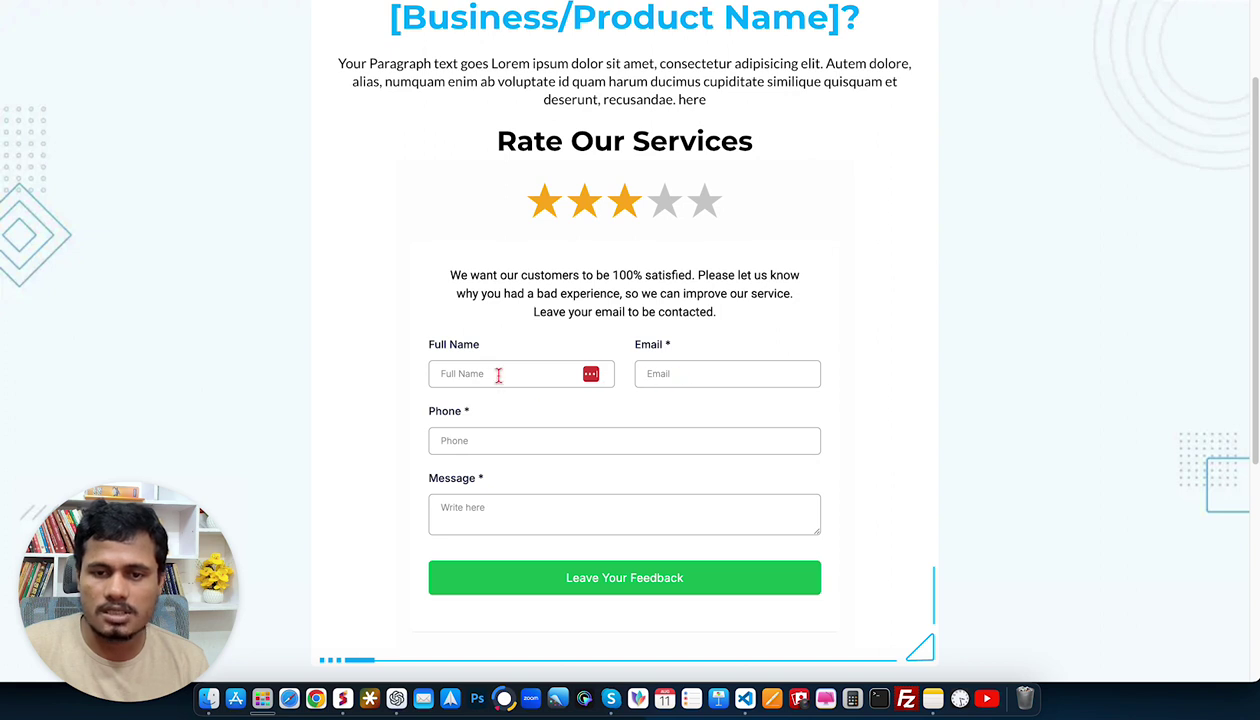
- View the low-rating feedback form on the review page, and open the "Review Request Campaign: Existing/Old Customers" workflow from the workflow list
{"action": "left_click", "coordinate": [551, 507]}
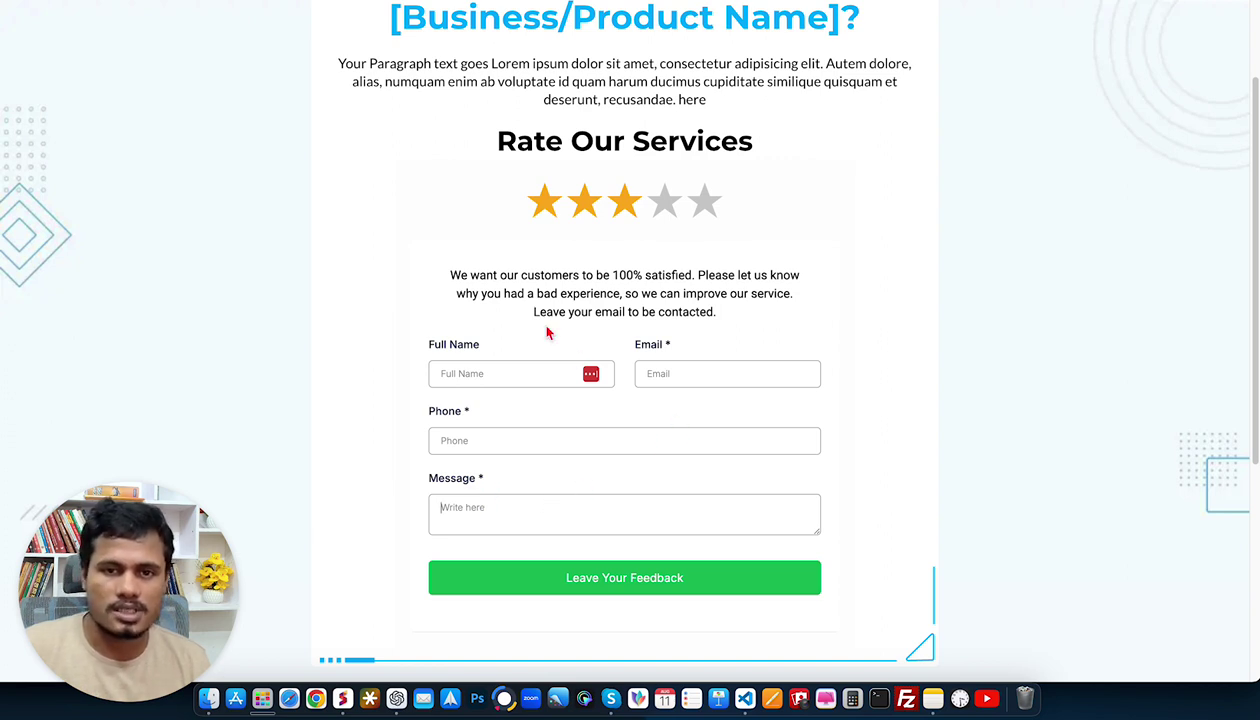
{"action": "scroll", "coordinate": [370, 227], "scroll_direction": "up", "scroll_amount": 3}
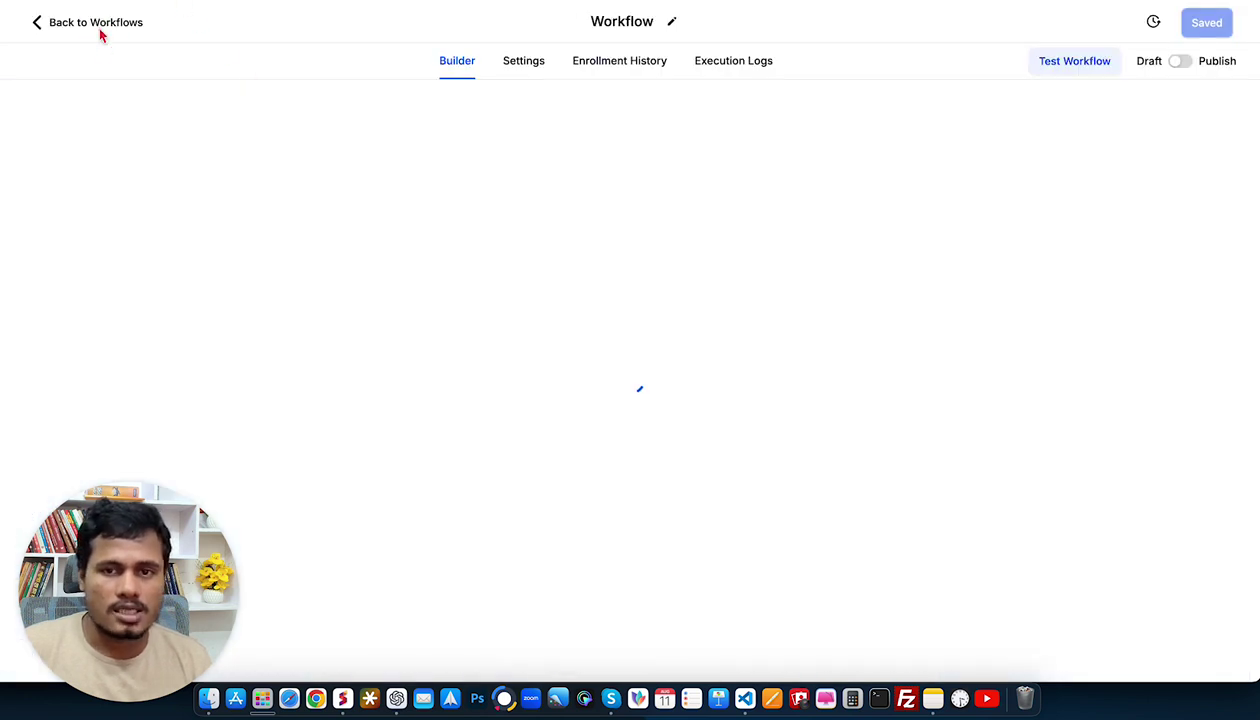
{"action": "left_click", "coordinate": [99, 28]}
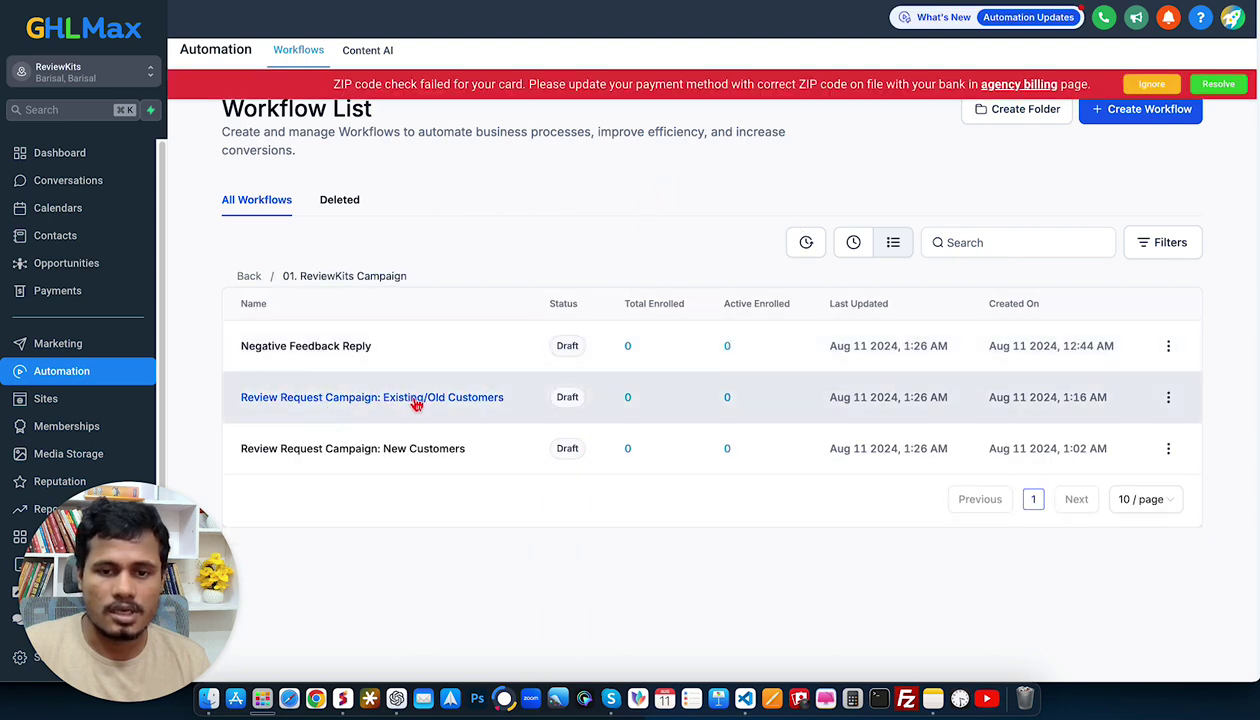
{"action": "left_click", "coordinate": [422, 401]}
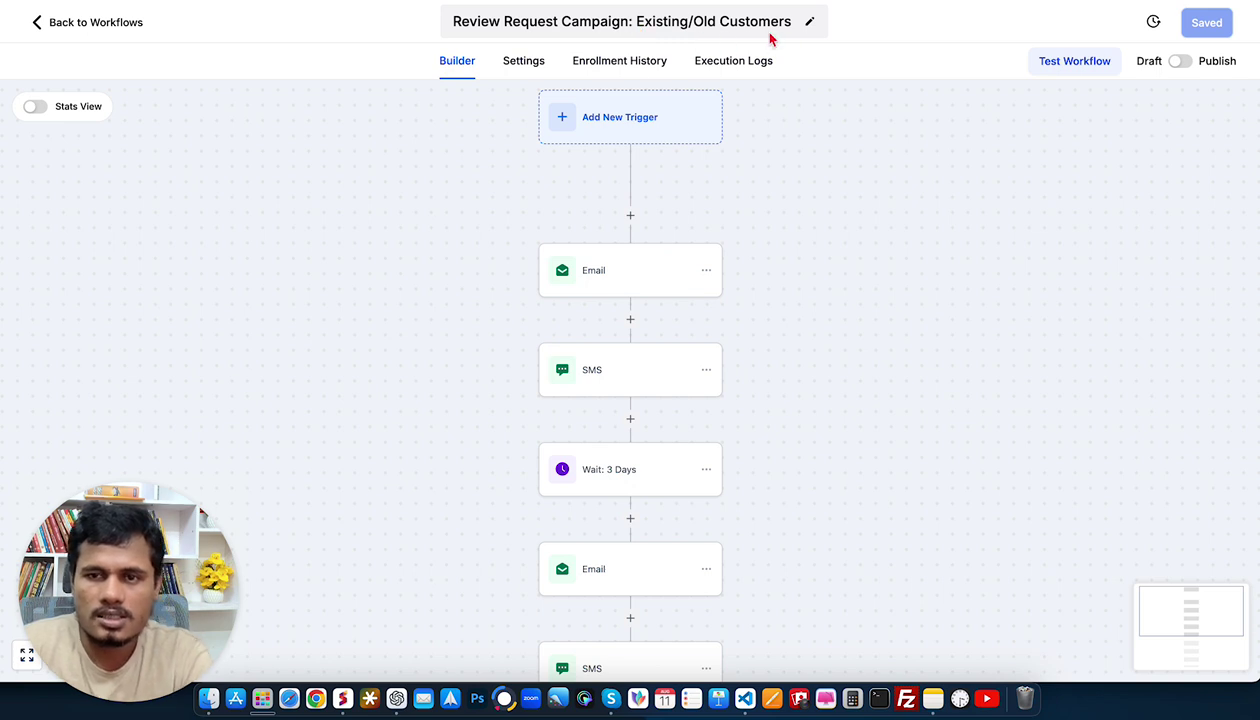
{"action": "scroll", "coordinate": [627, 192], "scroll_direction": "up", "scroll_amount": 1}
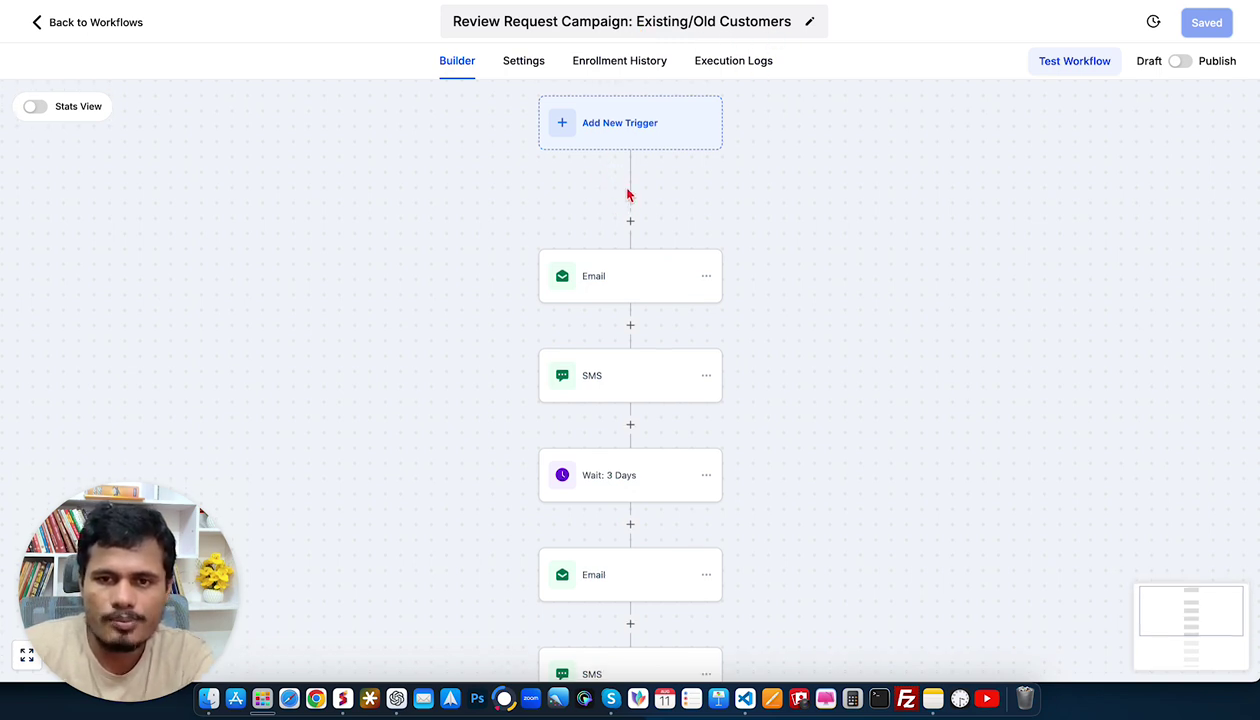
{"action": "left_click", "coordinate": [797, 159]}
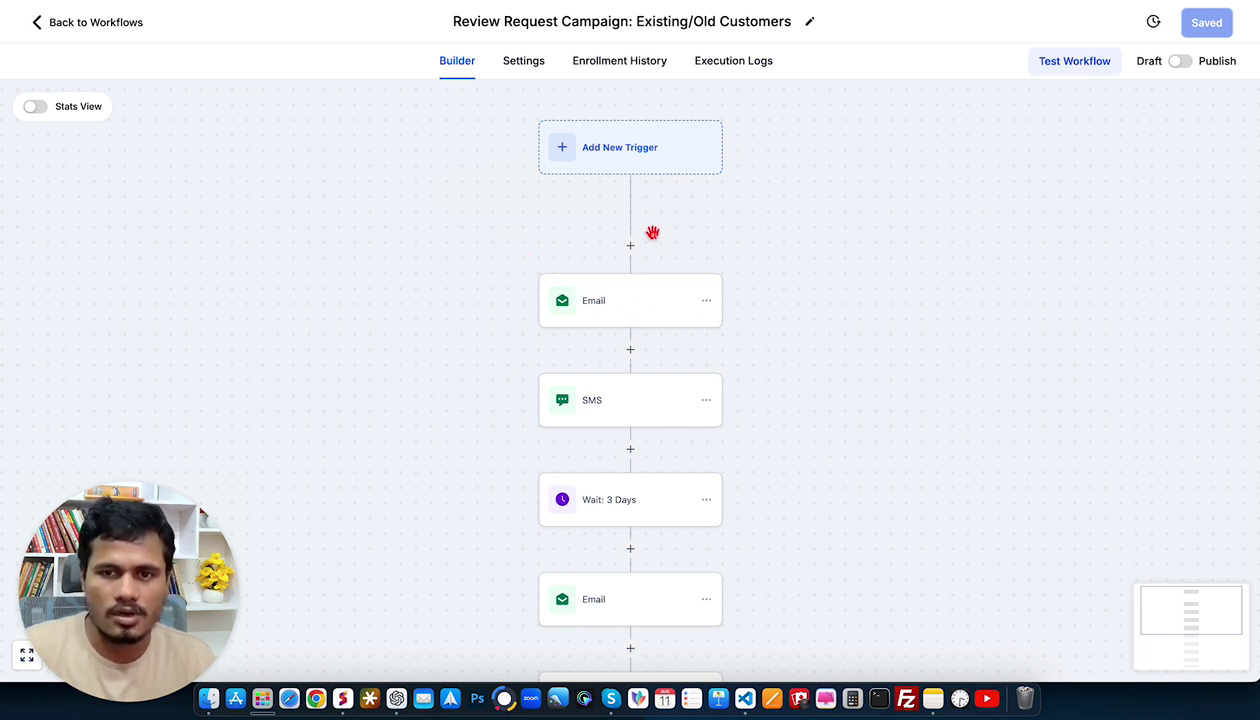
- Open the first email action of the workflow and read its subject and message through to the signature
{"action": "left_click", "coordinate": [603, 297]}
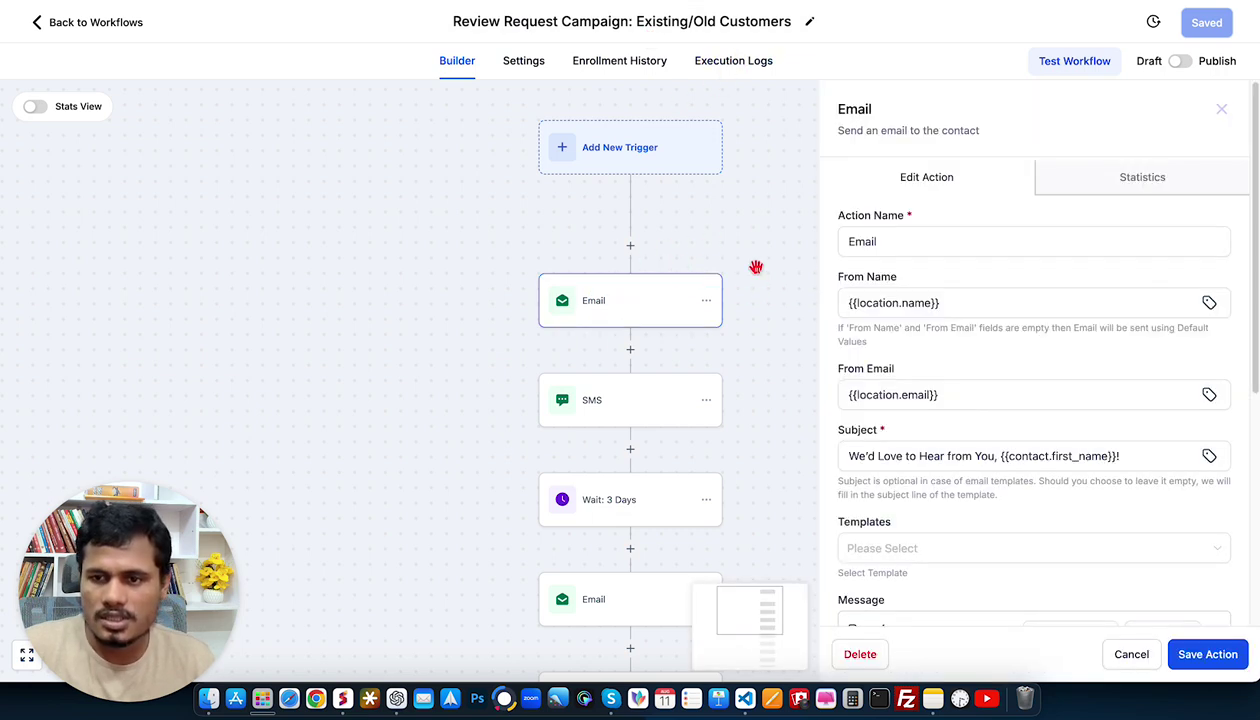
{"action": "scroll", "coordinate": [925, 360], "scroll_direction": "down", "scroll_amount": 1}
{"action": "scroll", "coordinate": [927, 365], "scroll_direction": "down", "scroll_amount": 8}
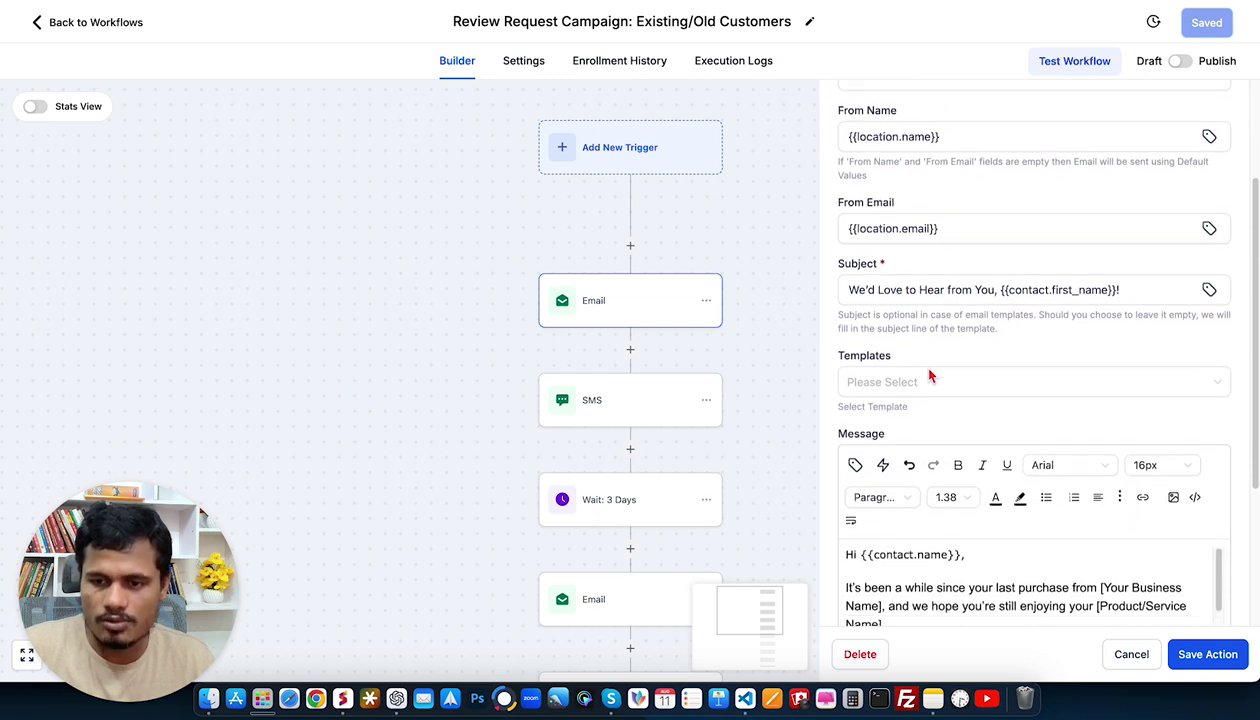
{"action": "scroll", "coordinate": [925, 368], "scroll_direction": "down", "scroll_amount": 4}
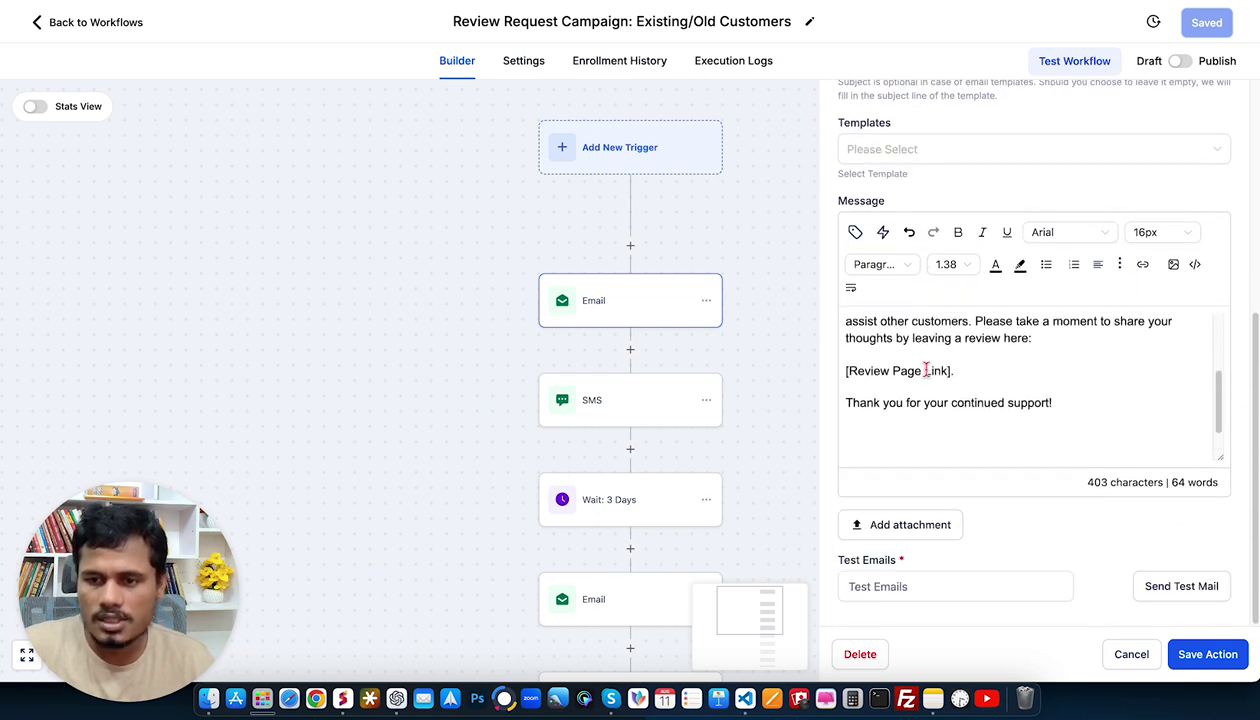
{"action": "scroll", "coordinate": [622, 480], "scroll_direction": "down", "scroll_amount": 2}
- Examine the workflow's remaining actions down to its end, and the review page link and business name placeholders in the first email
{"action": "scroll", "coordinate": [664, 446], "scroll_direction": "down", "scroll_amount": 5}
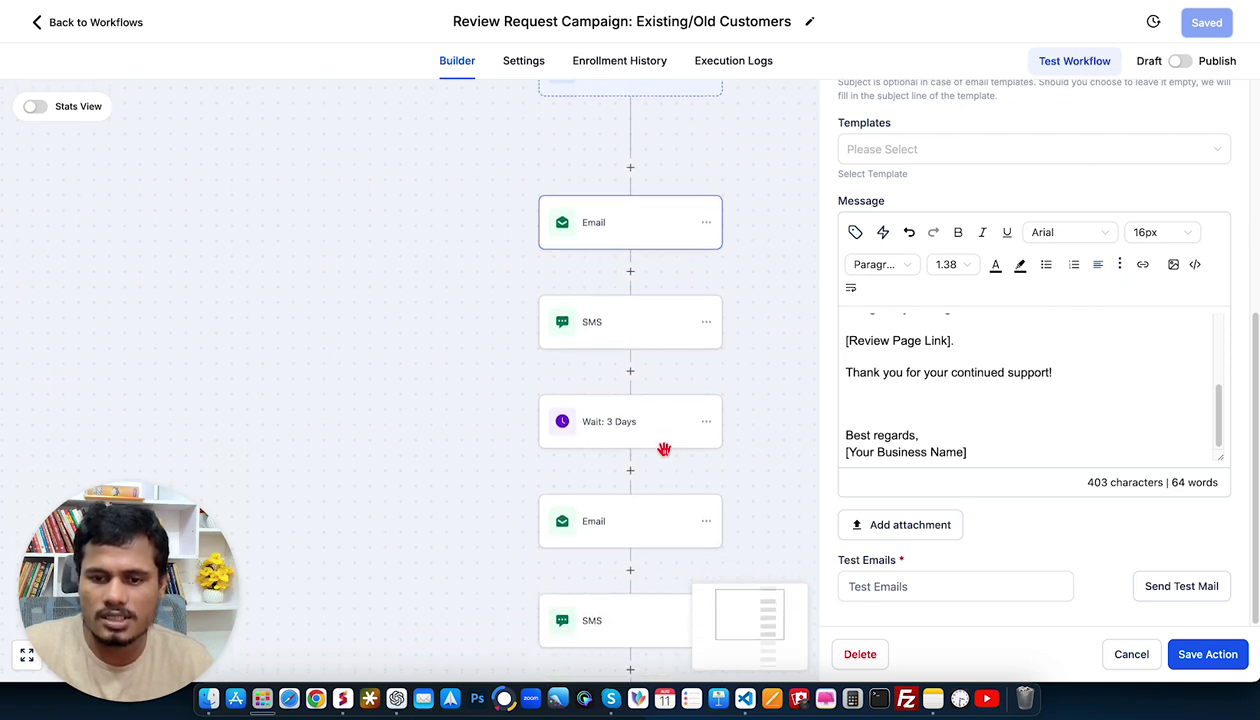
{"action": "scroll", "coordinate": [582, 541], "scroll_direction": "down", "scroll_amount": 5}
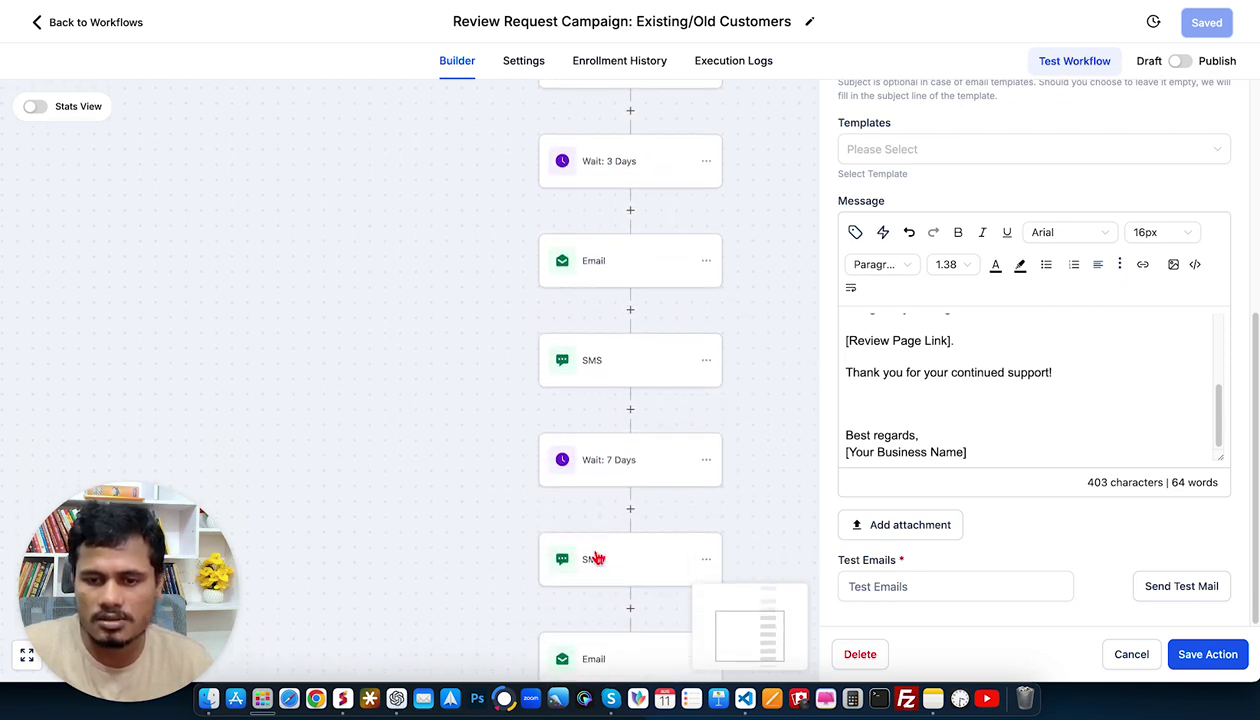
{"action": "scroll", "coordinate": [597, 557], "scroll_direction": "down", "scroll_amount": 1}
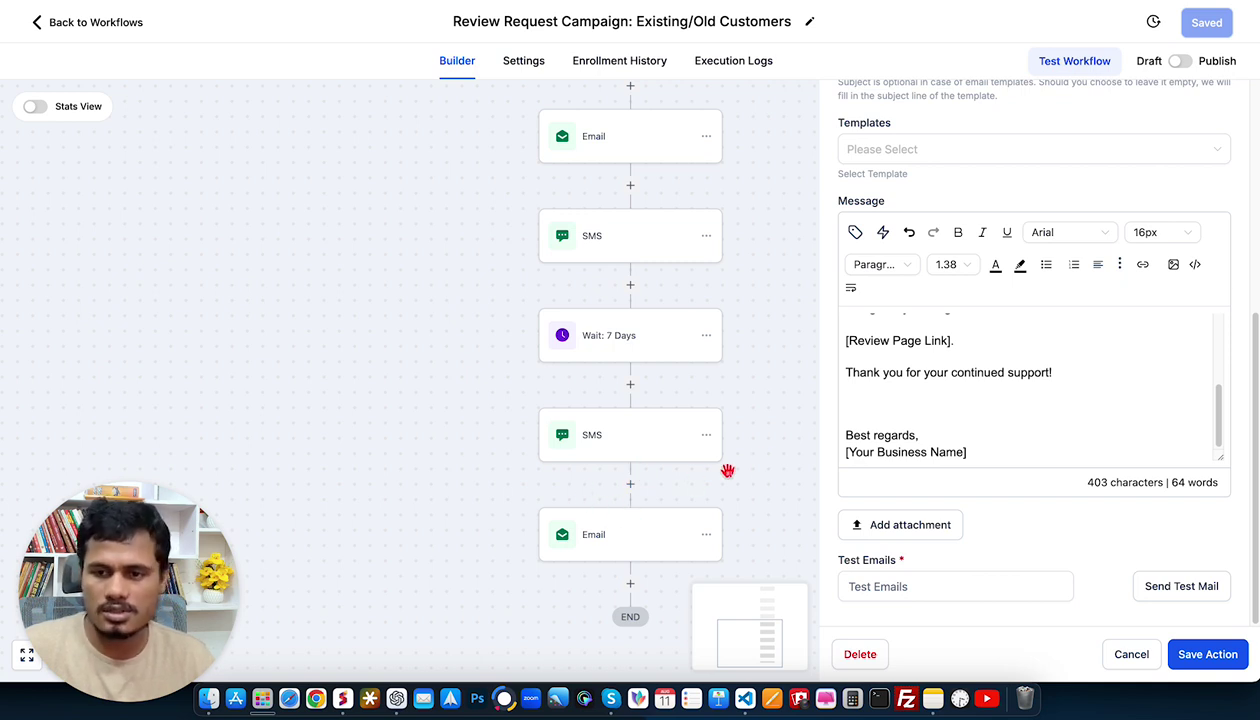
{"action": "left_click_drag", "start_coordinate": [966, 338], "coordinate": [845, 340]}
{"action": "scroll", "coordinate": [951, 348], "scroll_direction": "up", "scroll_amount": 2}
{"action": "scroll", "coordinate": [951, 348], "scroll_direction": "up", "scroll_amount": 2}
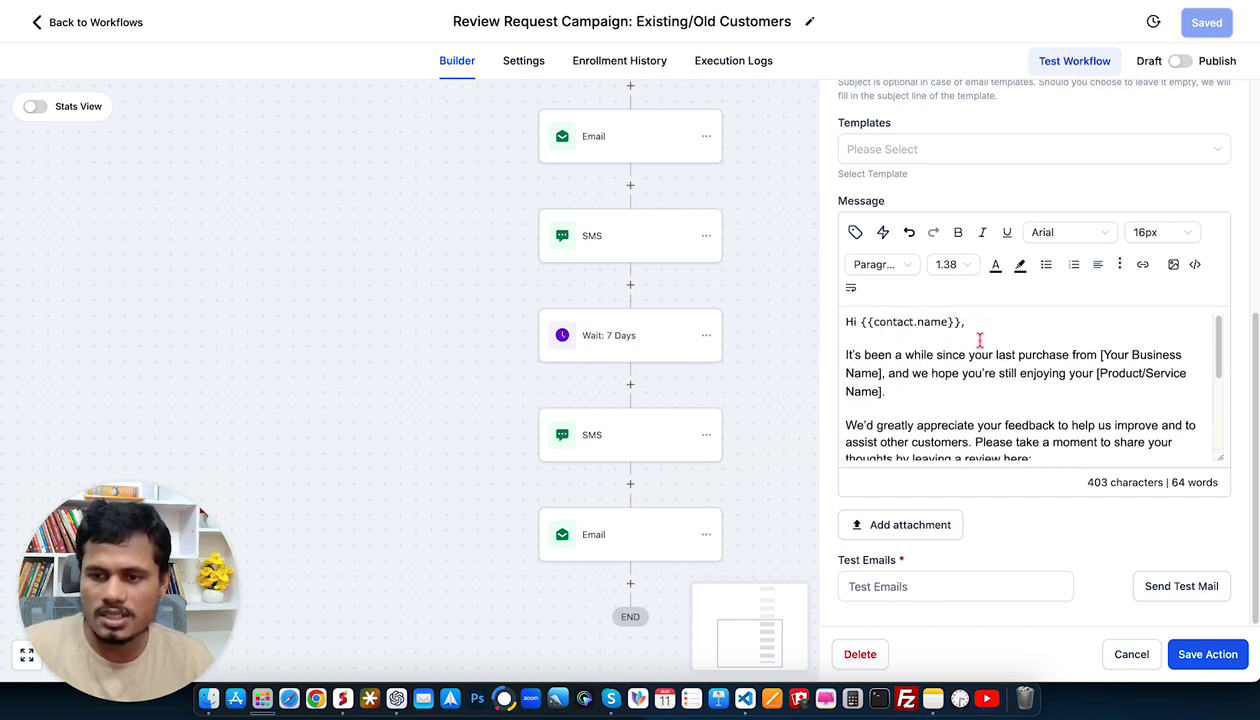
- Return to the workflow list, dismiss the card ZIP code warning and open the list of funnels
{"action": "left_click", "coordinate": [101, 22]}
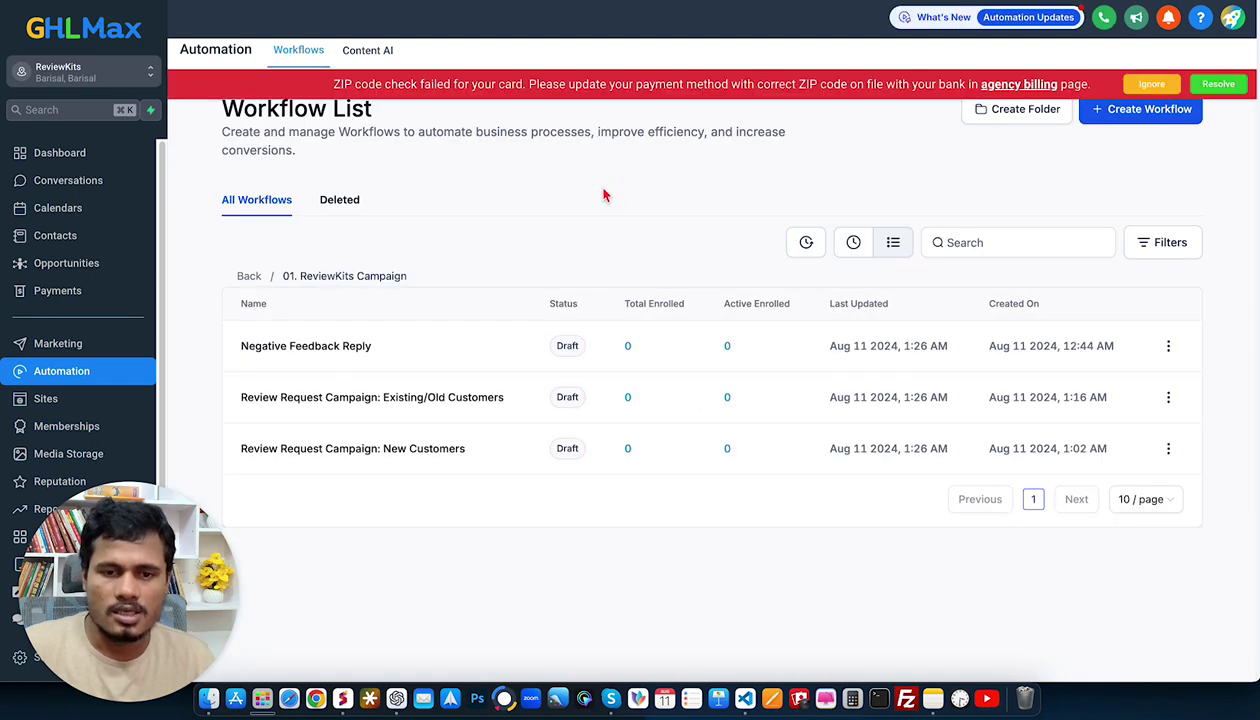
{"action": "left_click", "coordinate": [1140, 86]}
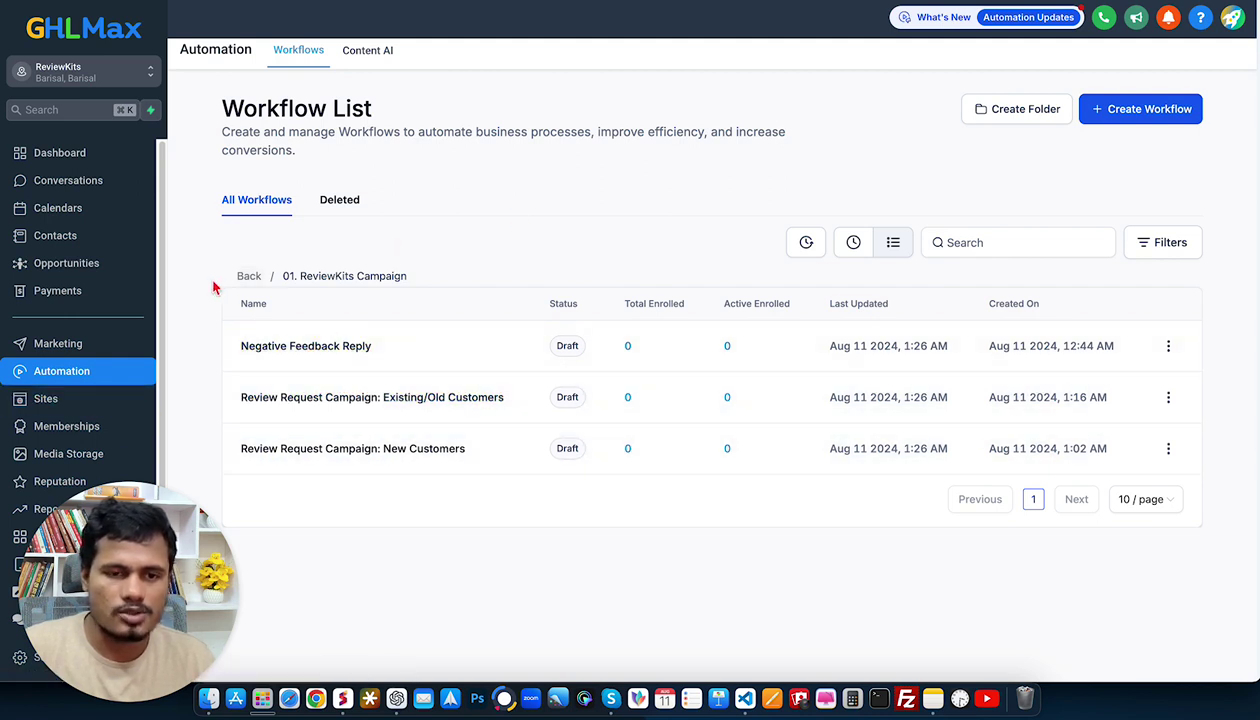
{"action": "left_click", "coordinate": [88, 396]}
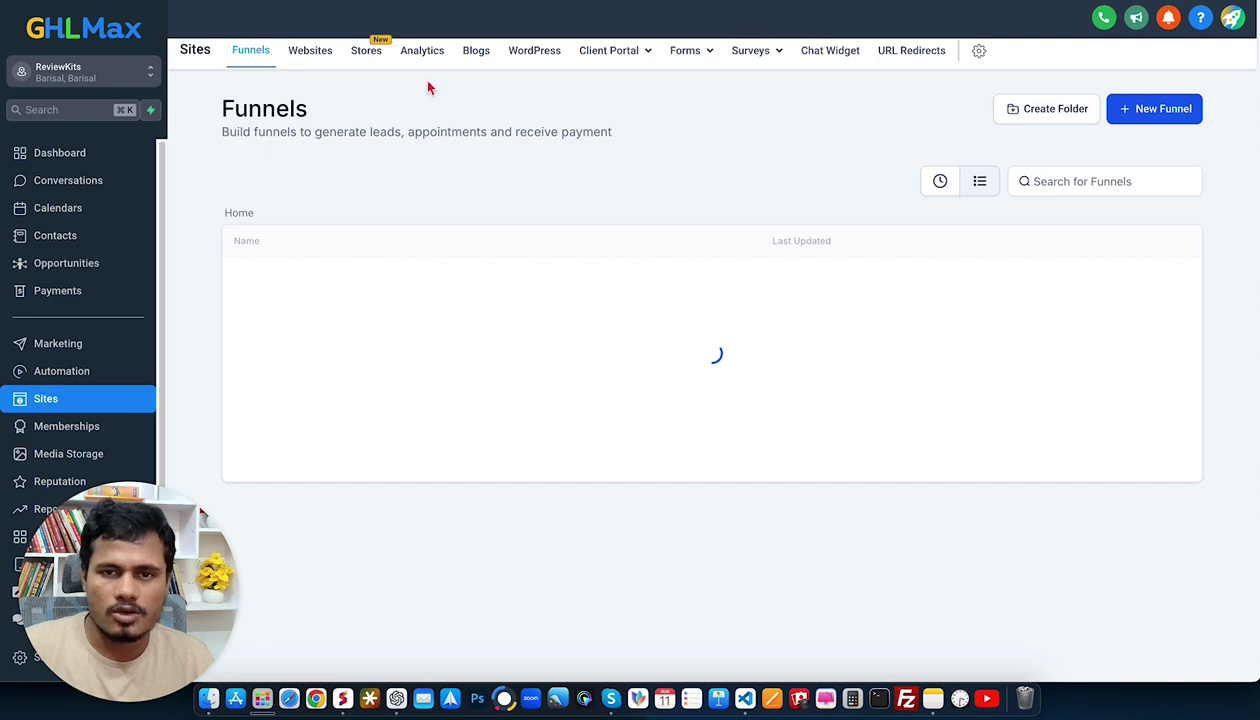
{"action": "left_click", "coordinate": [465, 1]}
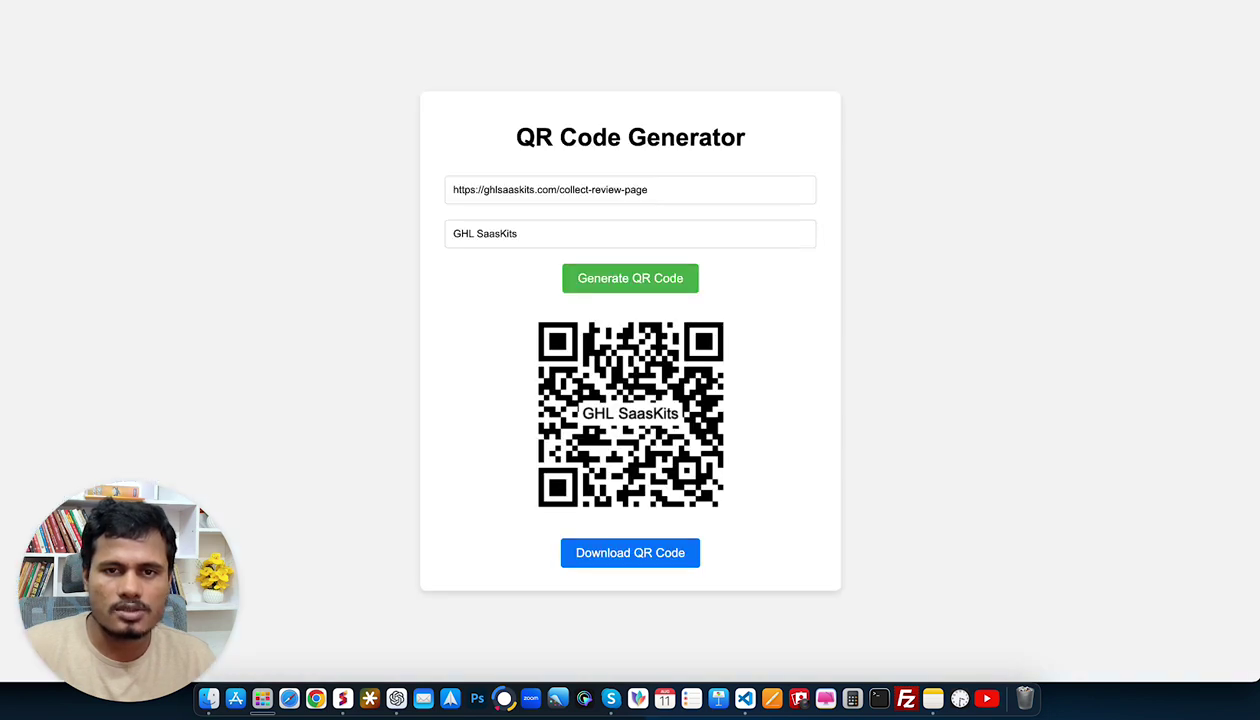
{"action": "left_click_drag", "start_coordinate": [672, 188], "coordinate": [368, 181]}
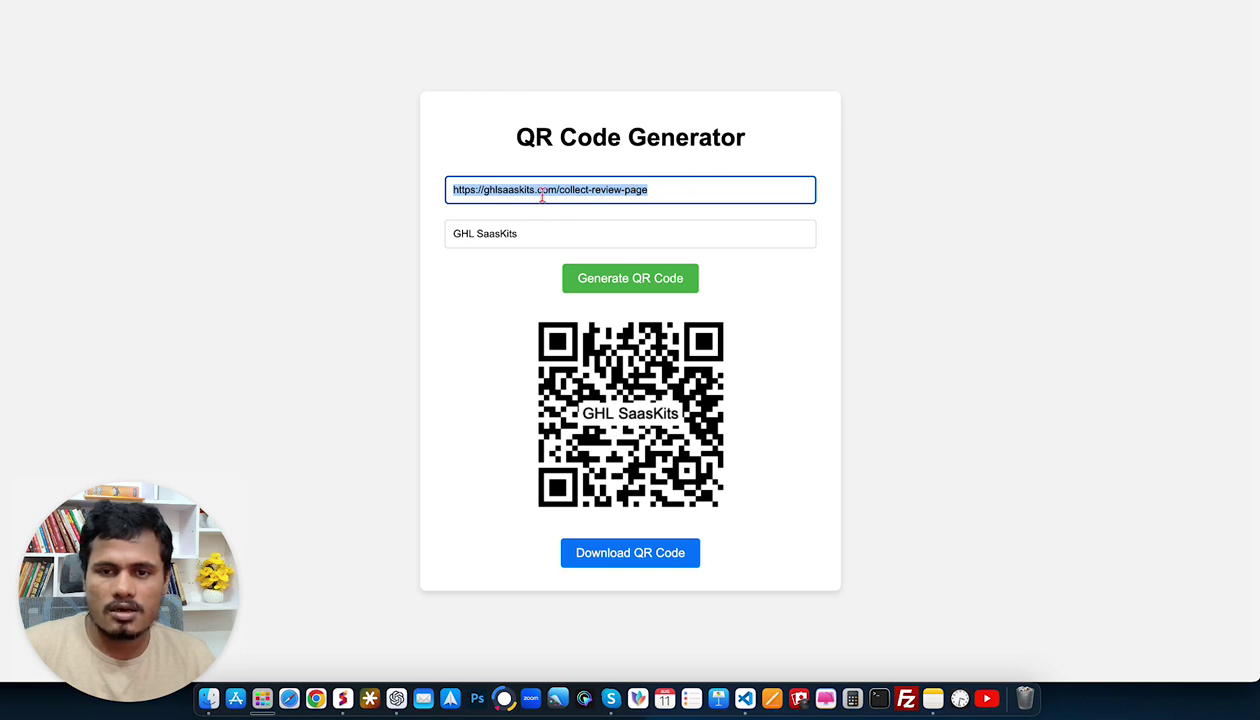
{"action": "left_click", "coordinate": [486, 191]}
{"action": "left_click_drag", "start_coordinate": [455, 189], "coordinate": [685, 189]}
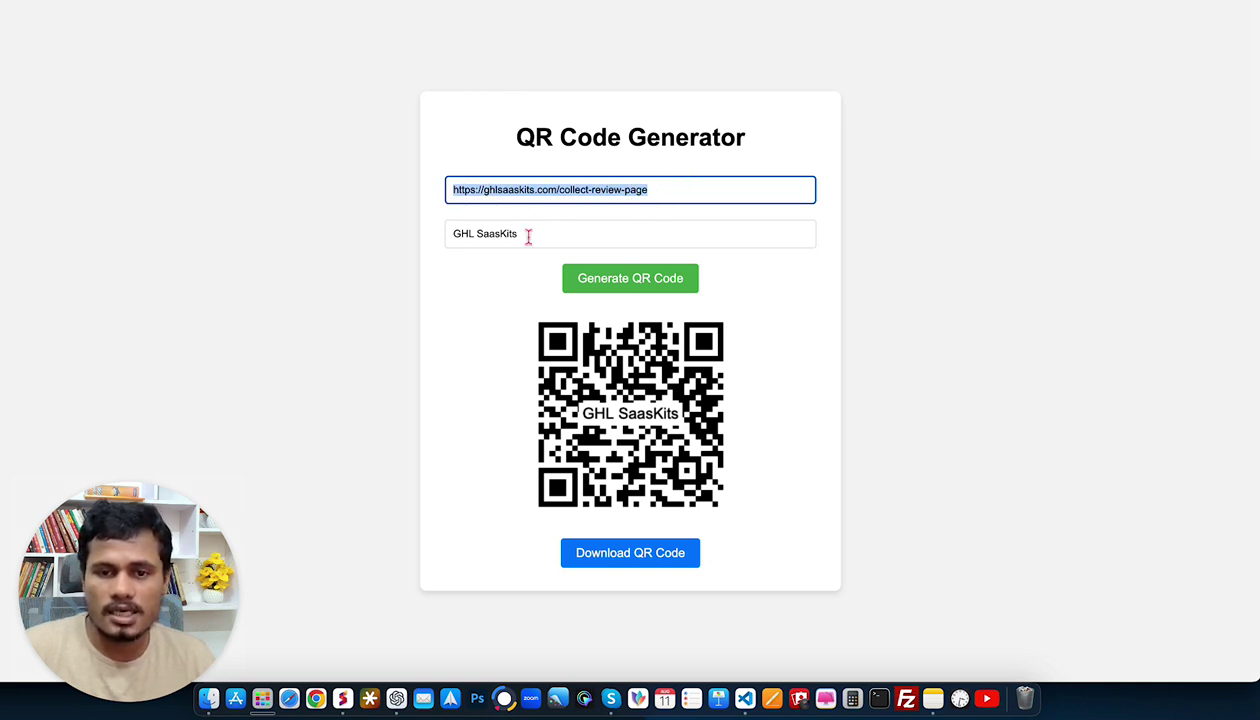
{"action": "left_click_drag", "start_coordinate": [543, 233], "coordinate": [410, 233]}
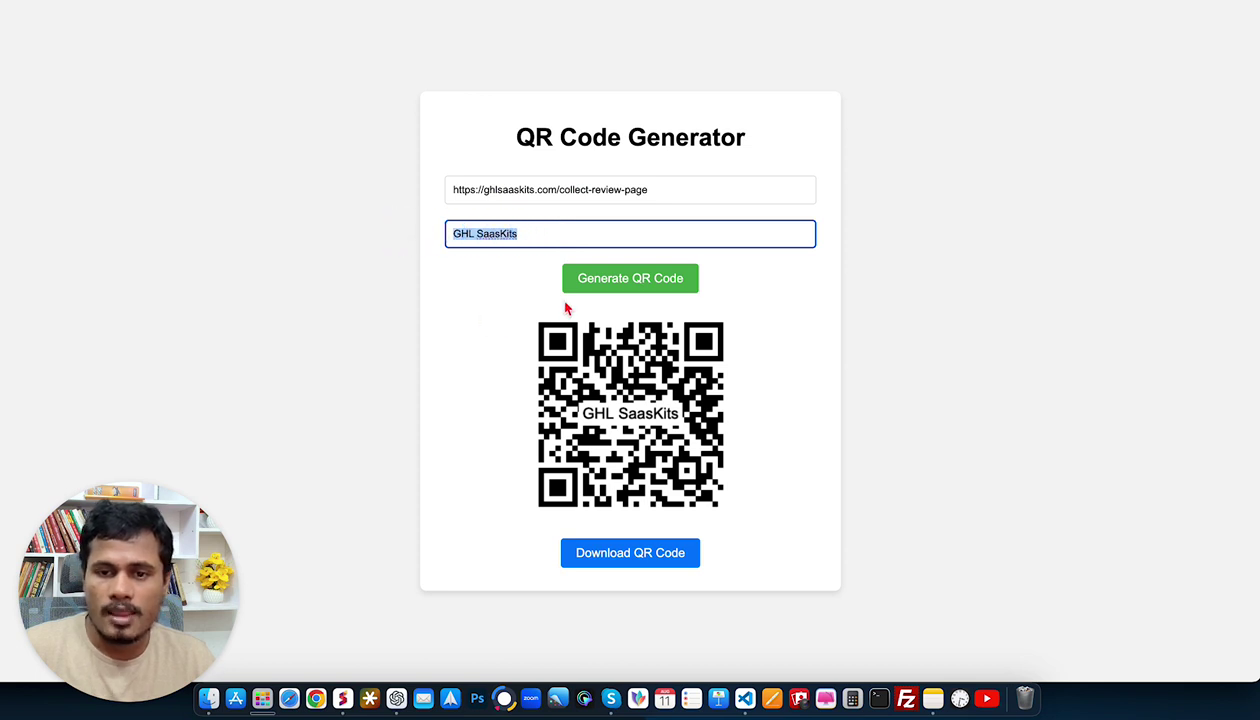
{"action": "left_click", "coordinate": [610, 284]}
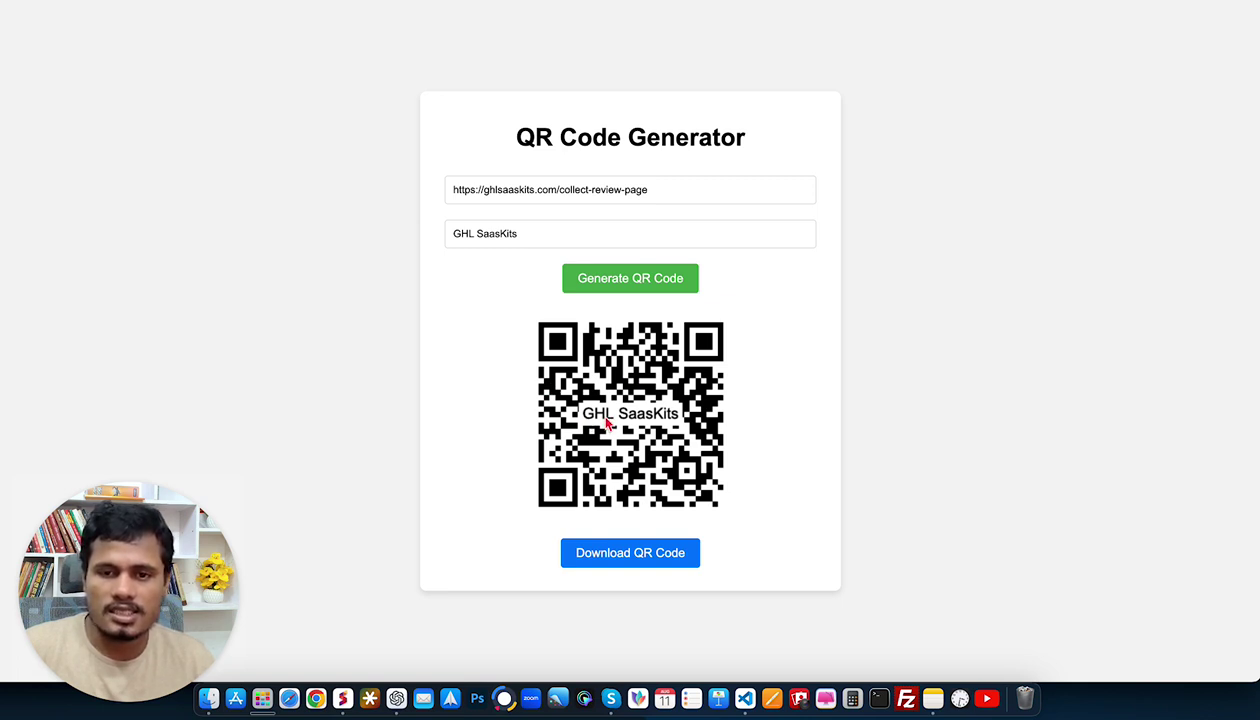
- Download the generated QR code for the review collection page as an image
{"action": "left_click_drag", "start_coordinate": [648, 190], "coordinate": [430, 197]}
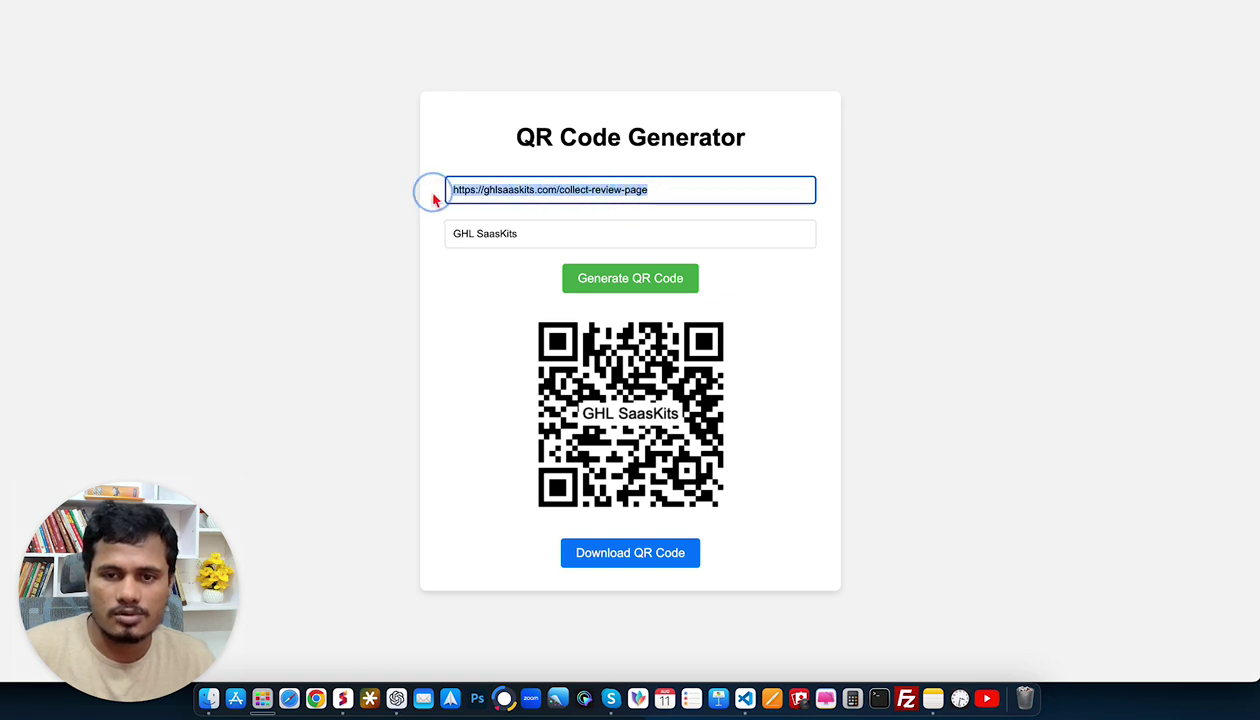
{"action": "left_click", "coordinate": [433, 327]}
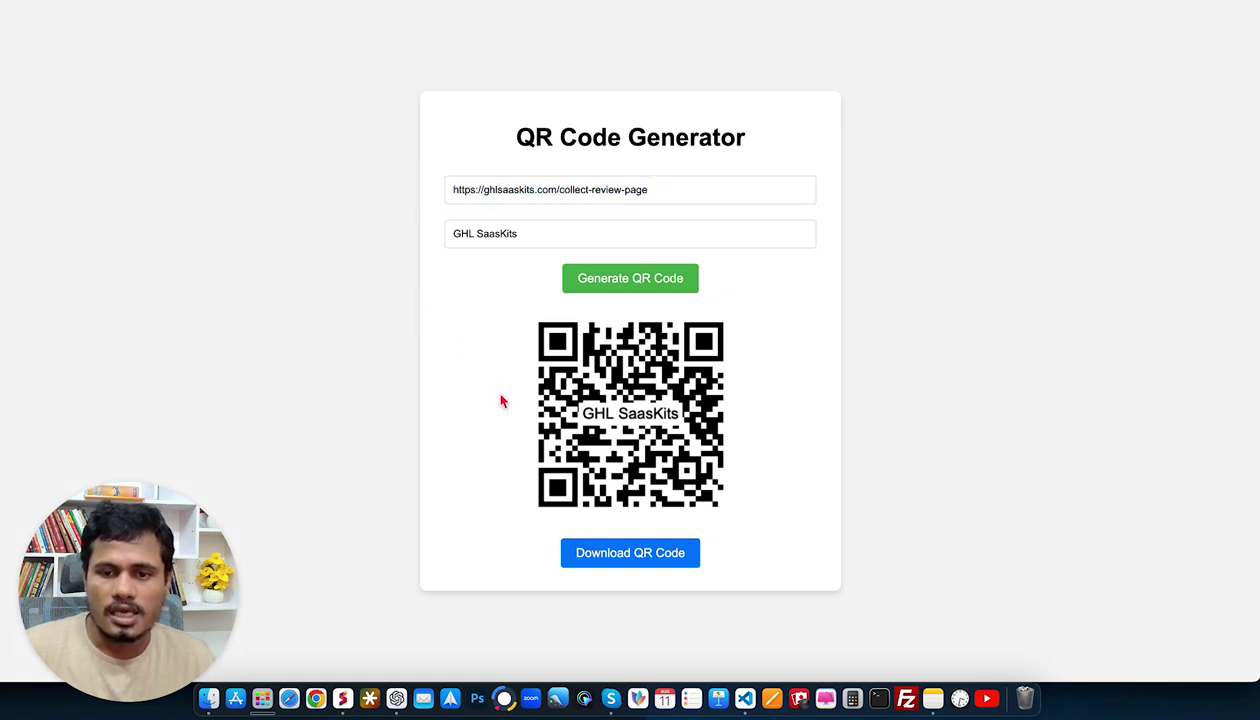
{"action": "left_click", "coordinate": [614, 555]}
- Switch to Finder to view the downloaded QR code image in the Downloads folder, and close the Finder window
{"action": "mouse_move", "coordinate": [976, 36]}
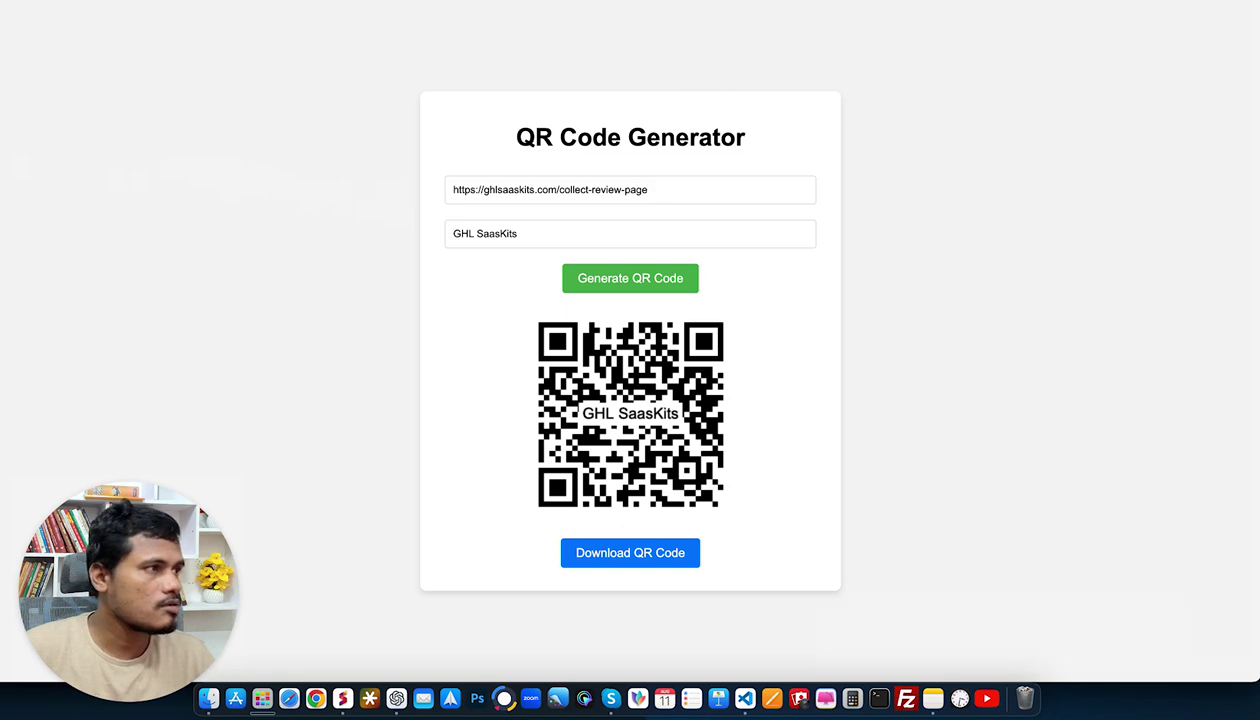
{"action": "left_click_drag", "start_coordinate": [0, 0], "coordinate": [503, 45]}
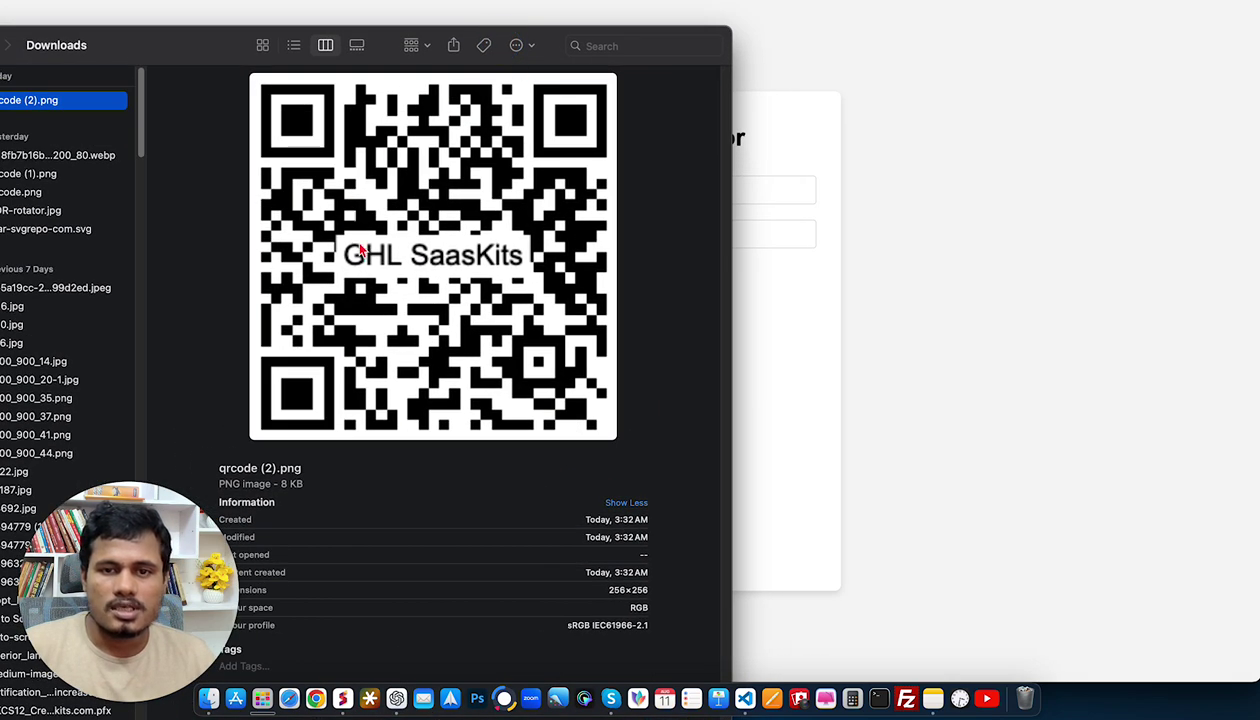
{"action": "left_click_drag", "start_coordinate": [166, 34], "coordinate": [625, 40]}
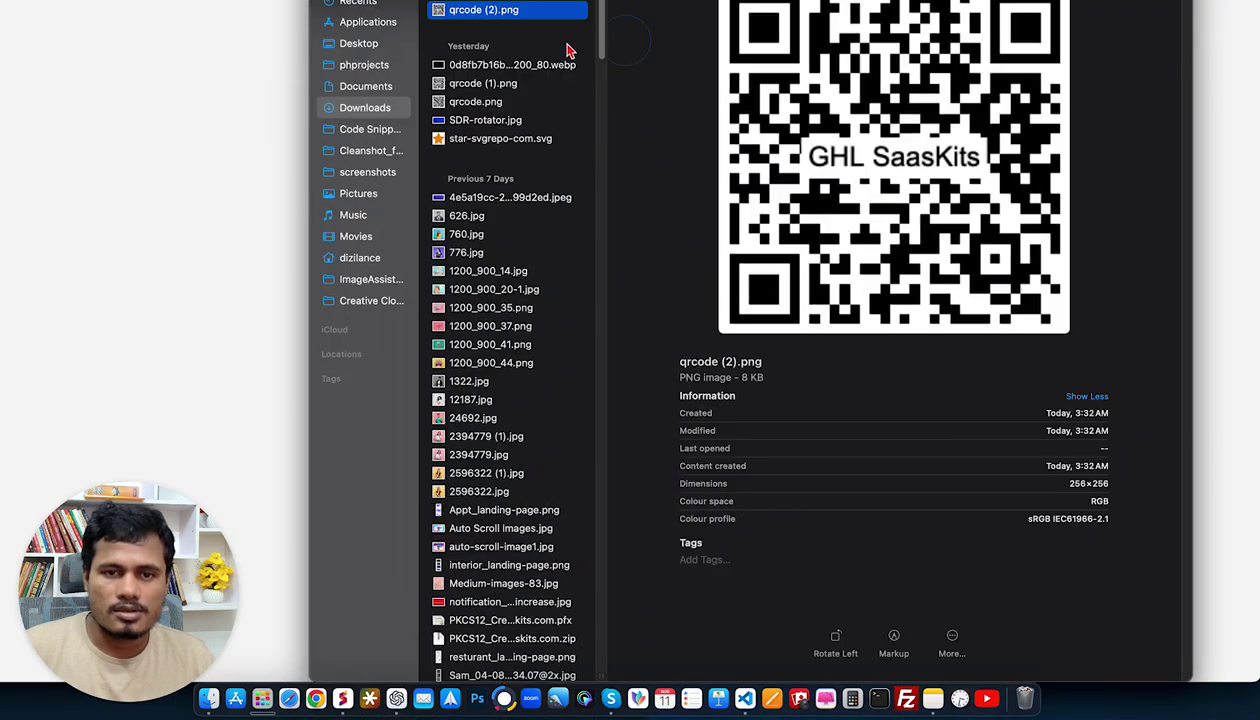
{"action": "key", "text": "super+w"}
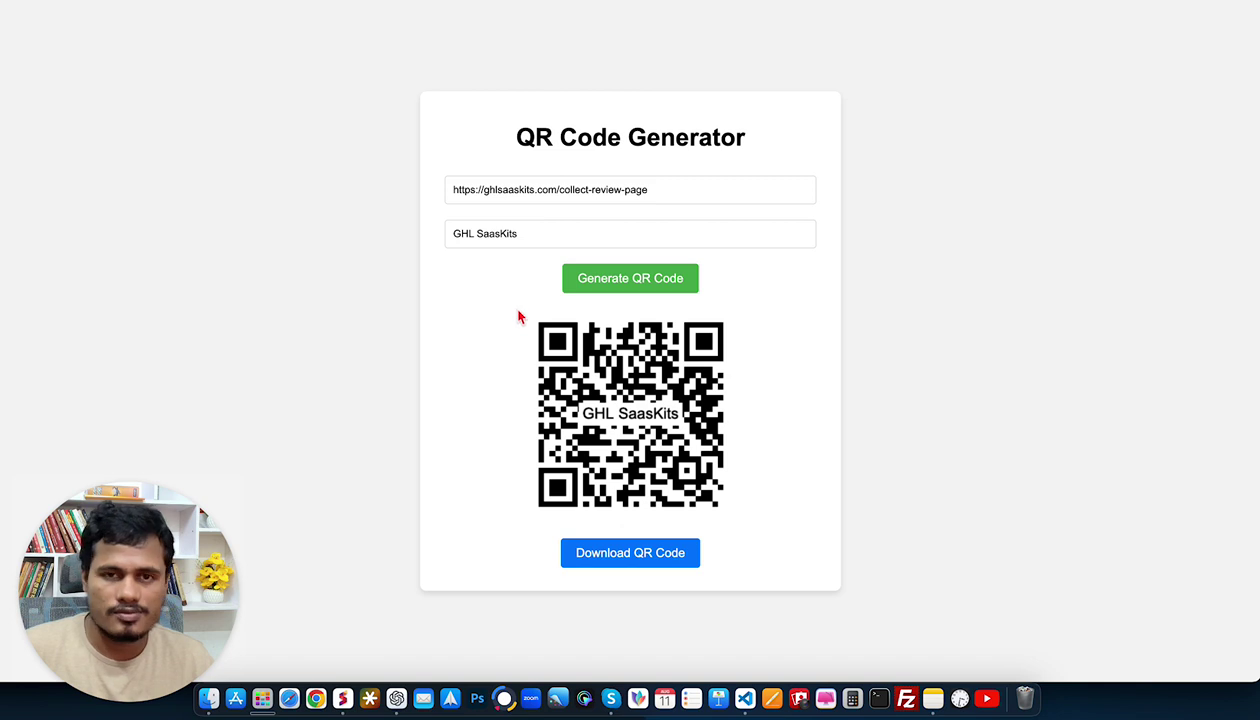